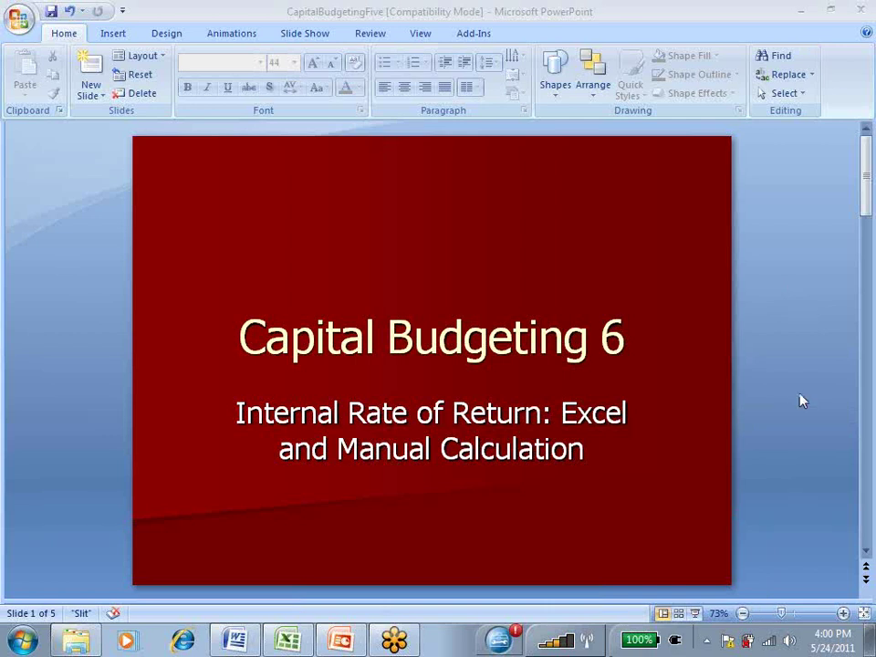
Step: Advance to the second slide, switch to the IRRProofProblem workbook in Excel, and examine the Levi's analysis title and Cost label
{"action": "scroll", "coordinate": [728, 365], "scroll_direction": "down", "scroll_amount": 1}
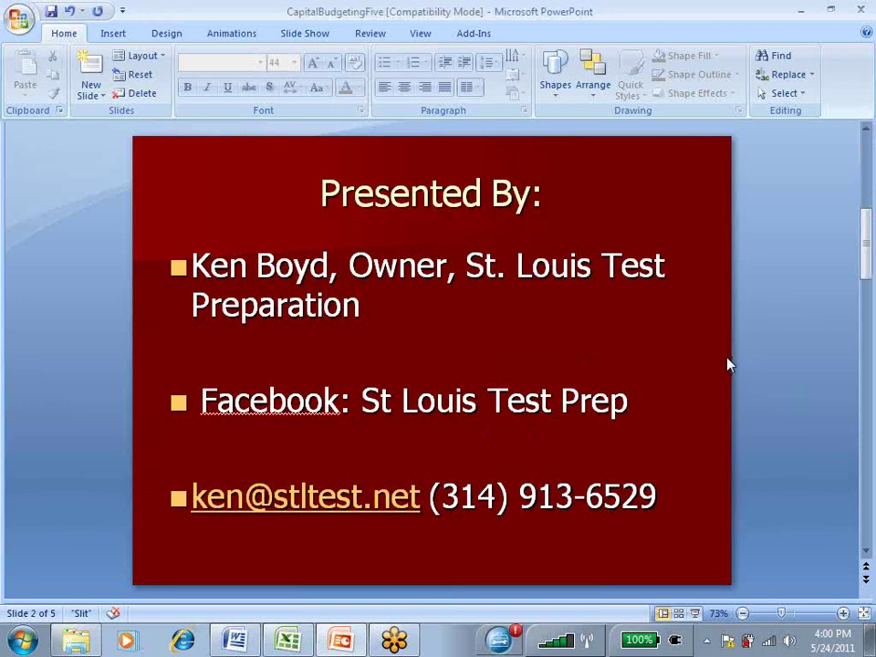
{"action": "left_click", "coordinate": [300, 642]}
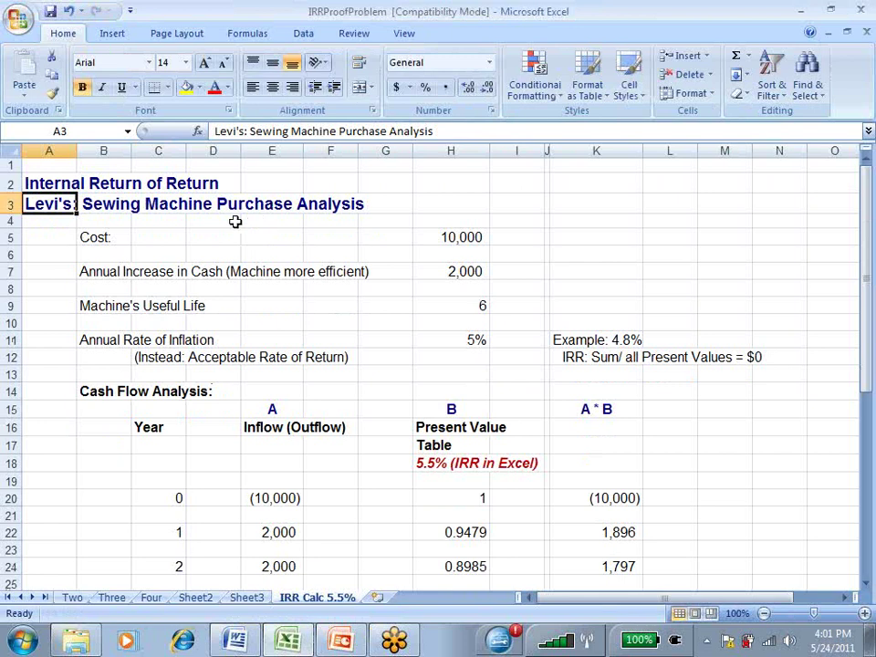
{"action": "left_click", "coordinate": [144, 250]}
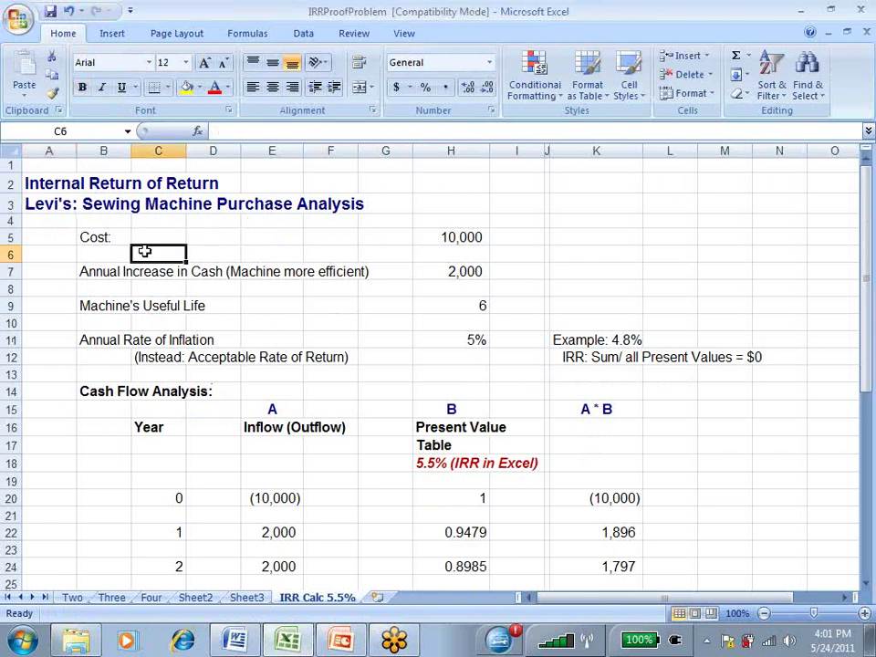
{"action": "left_click", "coordinate": [60, 208]}
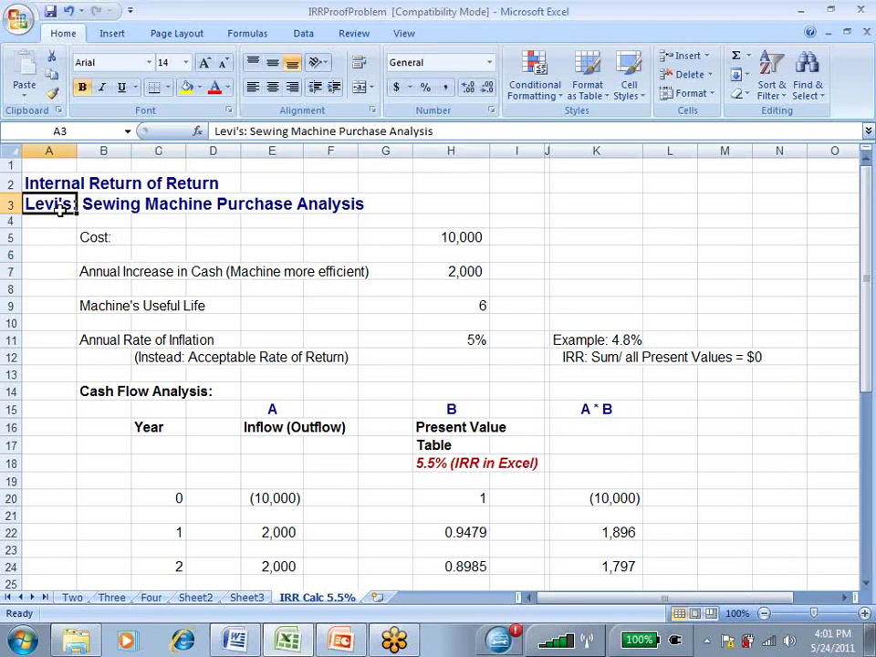
{"action": "left_click", "coordinate": [122, 241]}
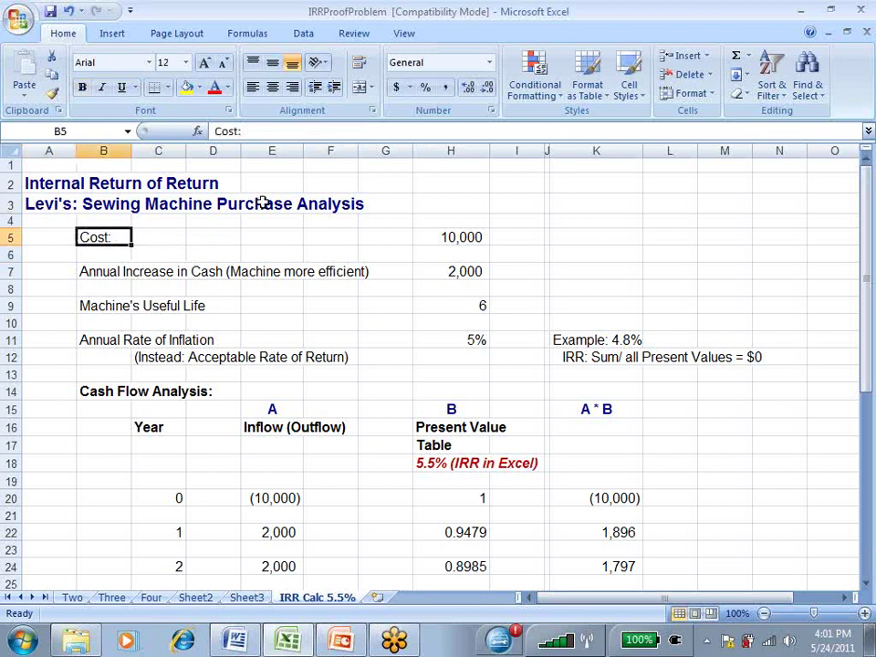
Step: Review the assumption values in column H for cost, annual cash increase, useful life and annual rate of inflation
{"action": "left_click", "coordinate": [465, 237]}
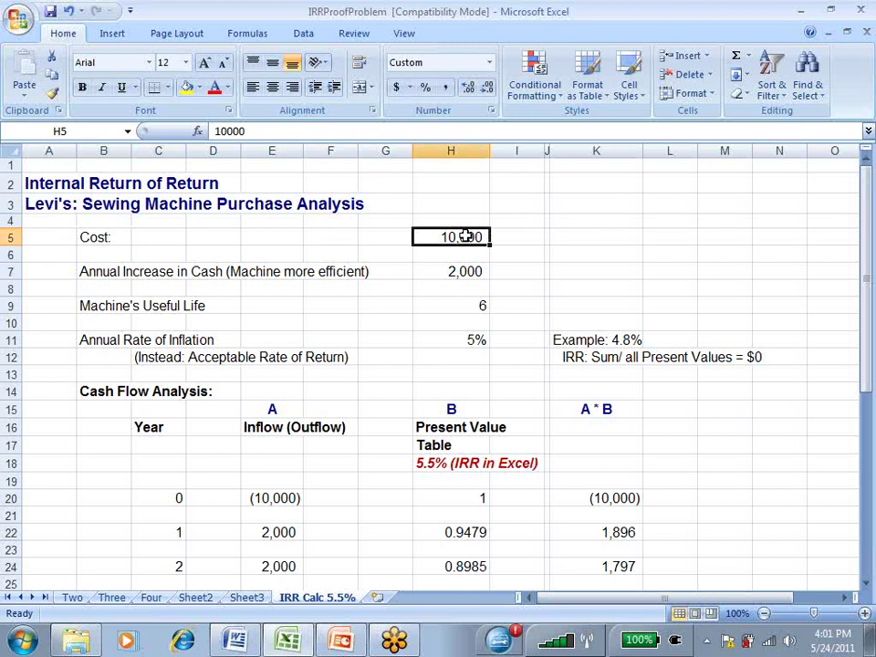
{"action": "key", "text": "Down"}
{"action": "key", "text": "Down"}
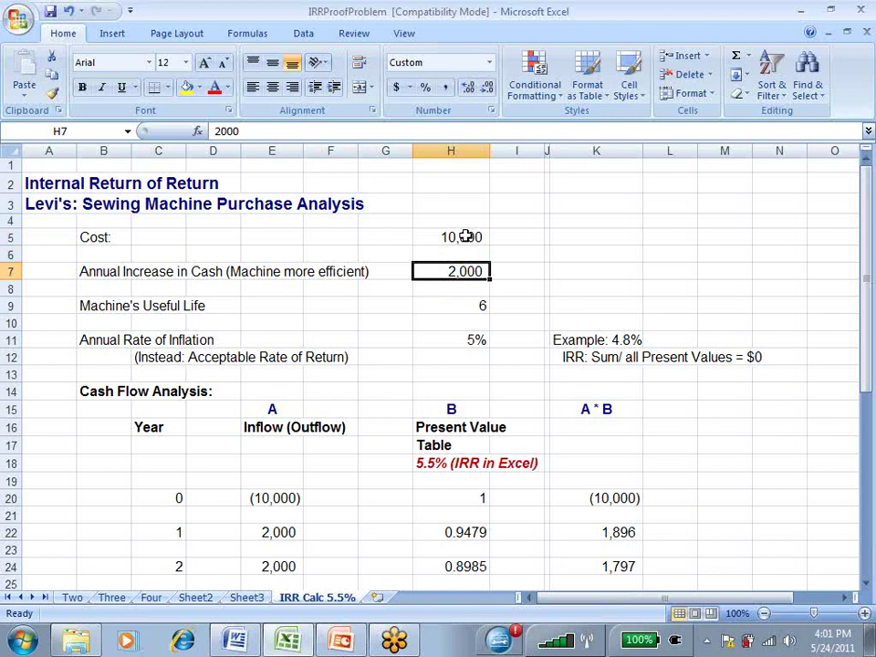
{"action": "key", "text": "Down"}
{"action": "key", "text": "Down"}
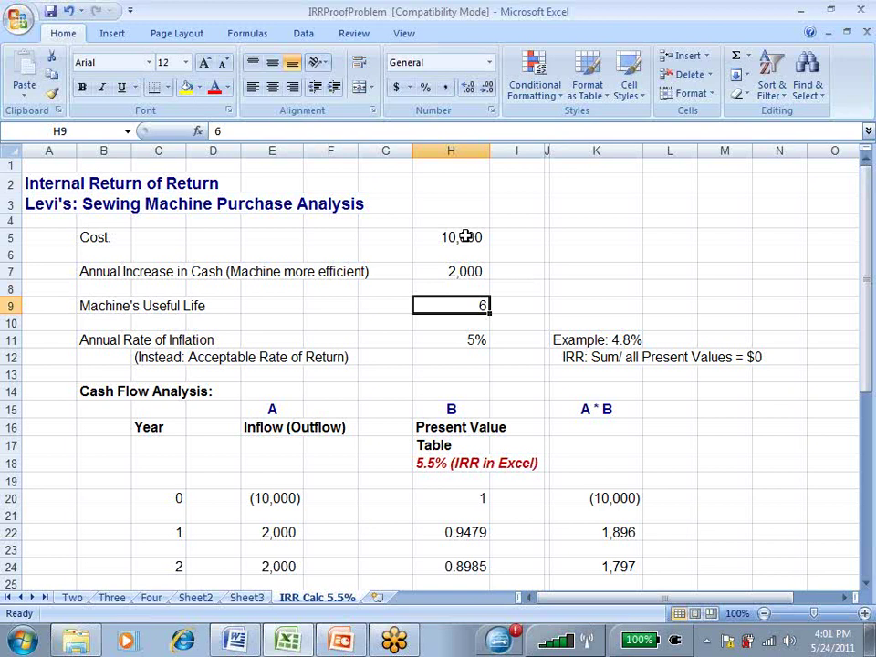
{"action": "key", "text": "Down"}
{"action": "key", "text": "Down"}
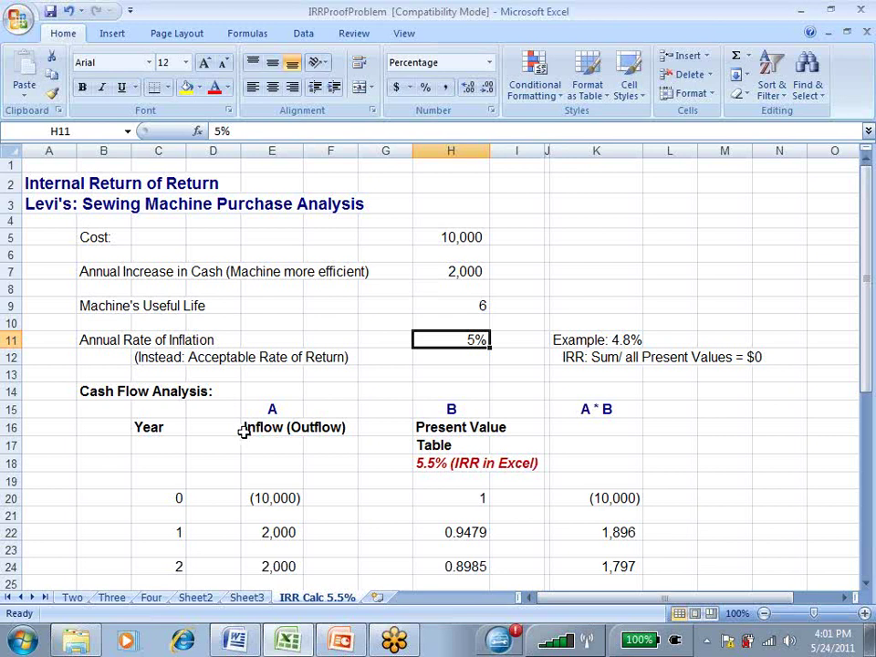
Step: Examine the sheet's internal rate of return title in A2 and the IRR definition note in K12
{"action": "left_click", "coordinate": [66, 184]}
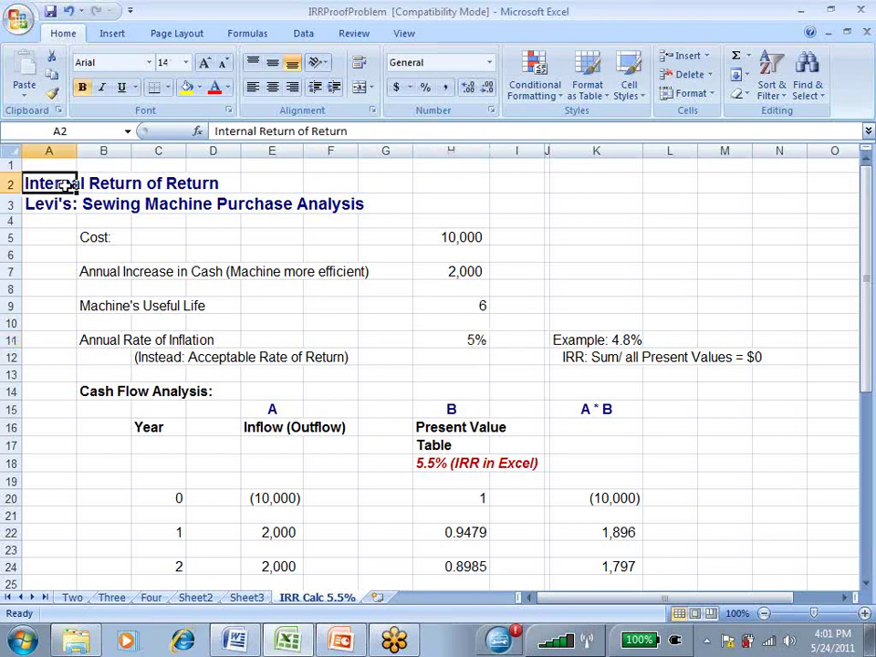
{"action": "left_click", "coordinate": [590, 356]}
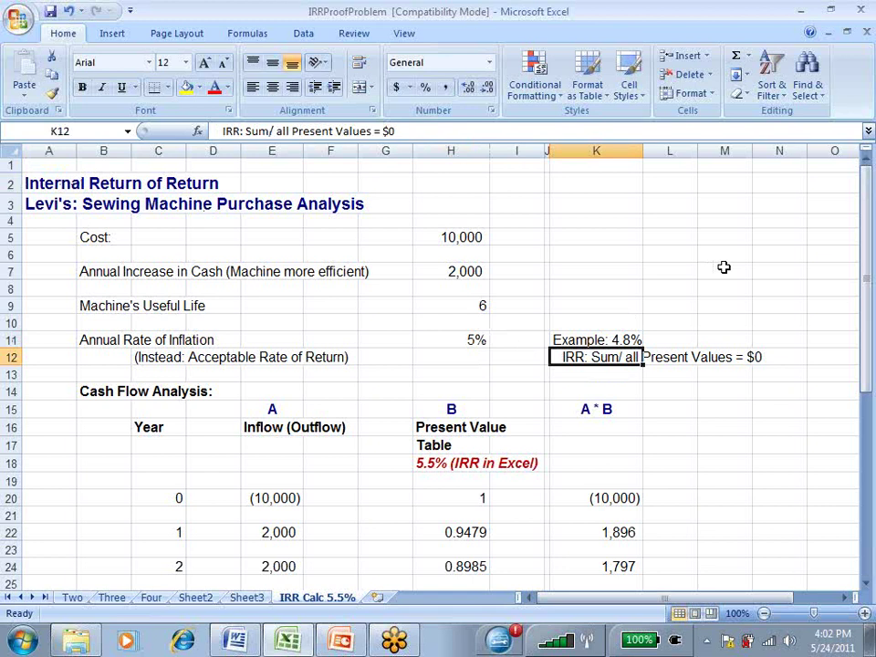
{"action": "left_click", "coordinate": [755, 355]}
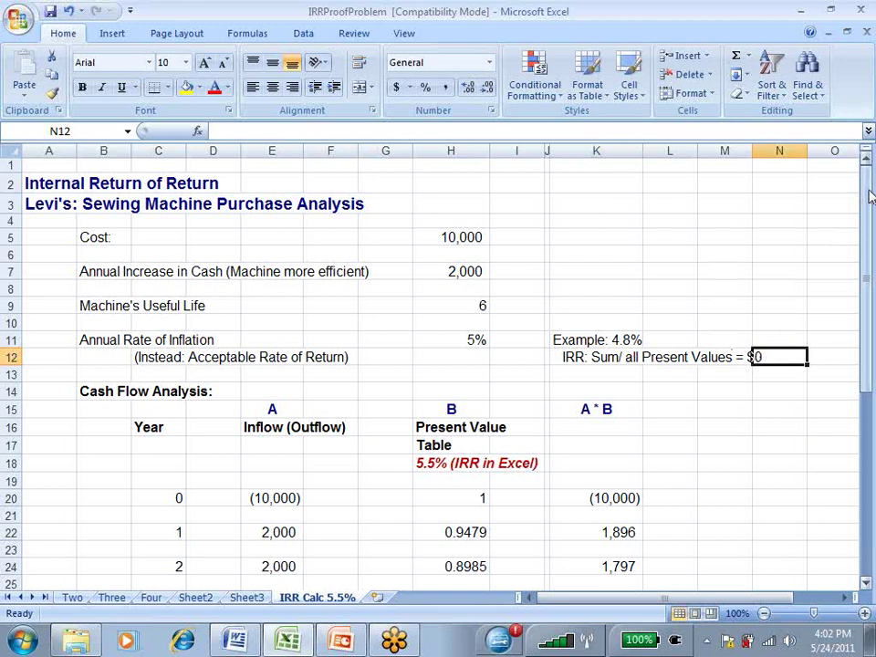
Step: Examine the Cash Flow Analysis table's initial outflow in year 0 and the annual inflows for years 1 to 6
{"action": "left_click_drag", "start_coordinate": [869, 197], "coordinate": [871, 279]}
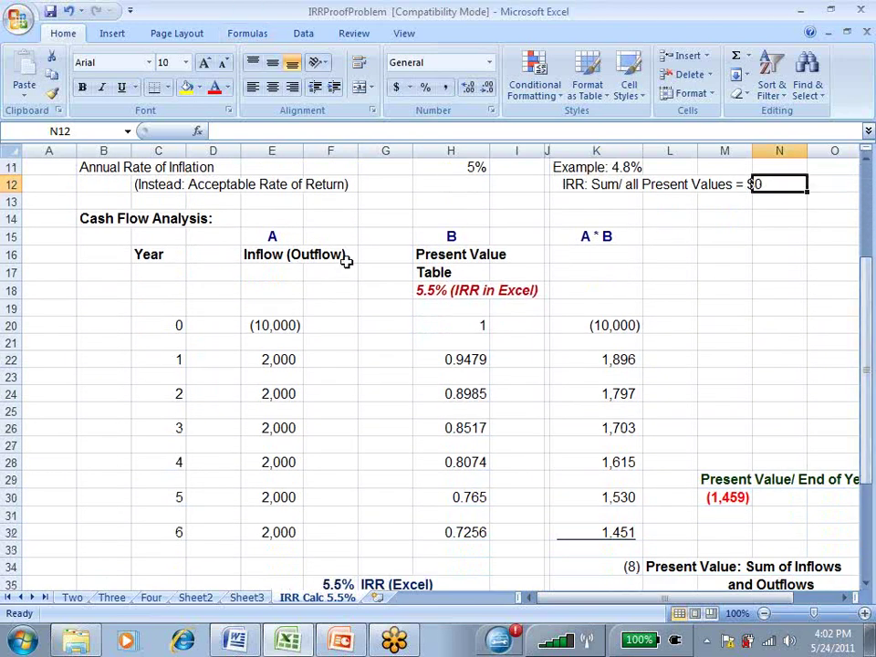
{"action": "left_click", "coordinate": [264, 324]}
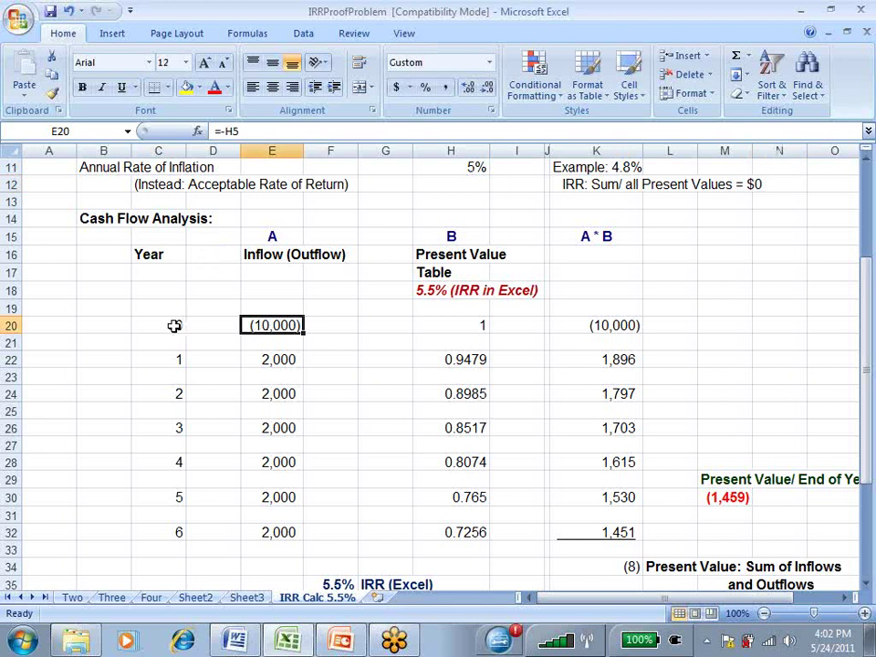
{"action": "left_click", "coordinate": [168, 325]}
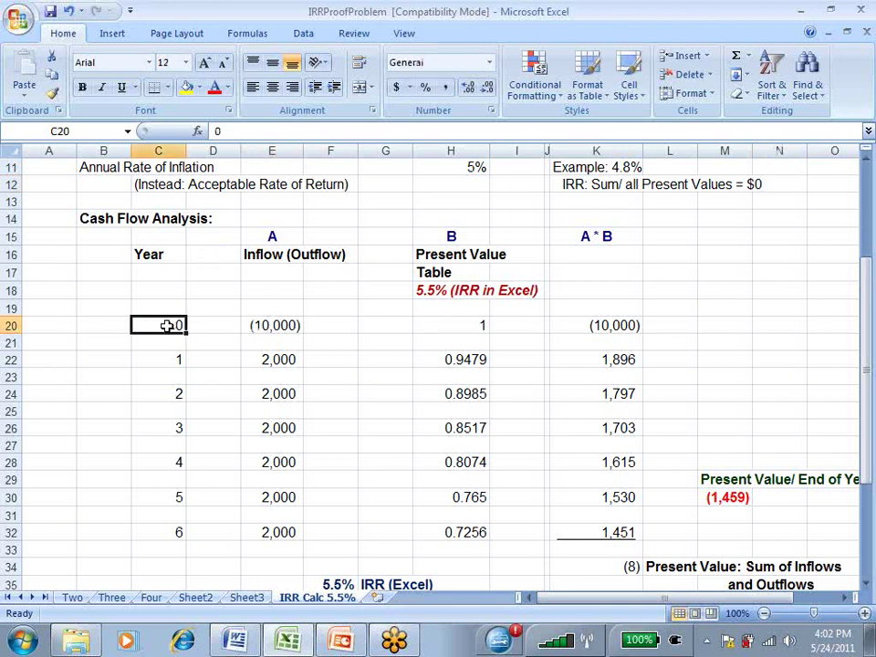
{"action": "left_click", "coordinate": [292, 359]}
{"action": "left_click_drag", "start_coordinate": [296, 359], "coordinate": [292, 547]}
{"action": "left_click", "coordinate": [161, 358]}
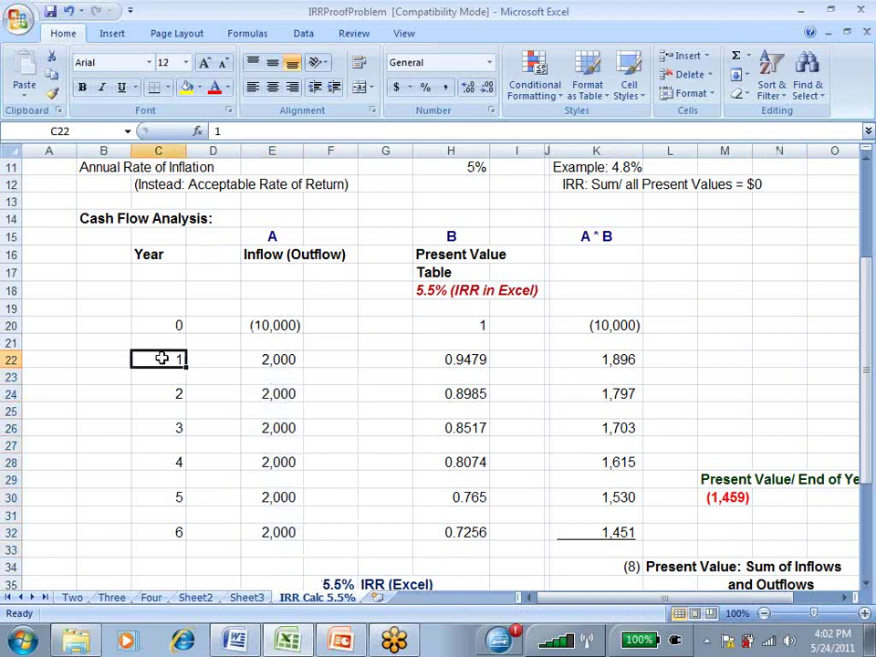
{"action": "left_click", "coordinate": [162, 536]}
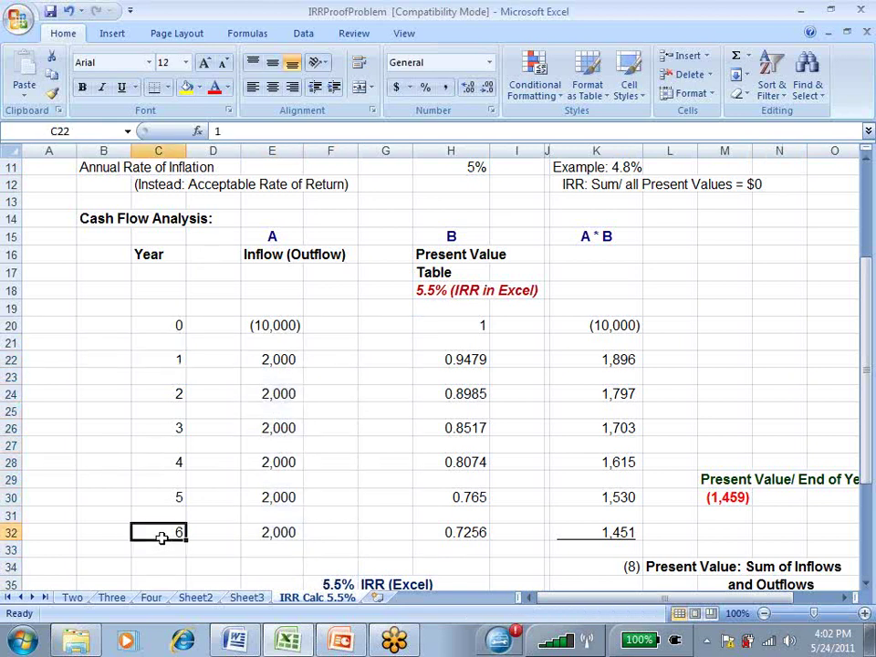
{"action": "left_click", "coordinate": [699, 217]}
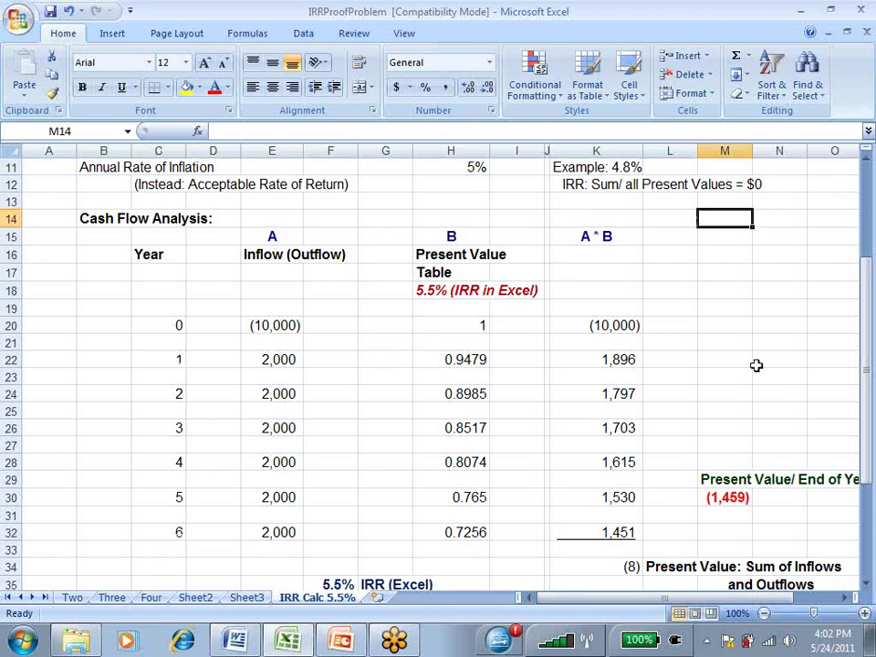
Step: Inspect the IRR formula in F35 and the cash flow range it references, leaving the formula as it is
{"action": "left_click_drag", "start_coordinate": [868, 292], "coordinate": [869, 388]}
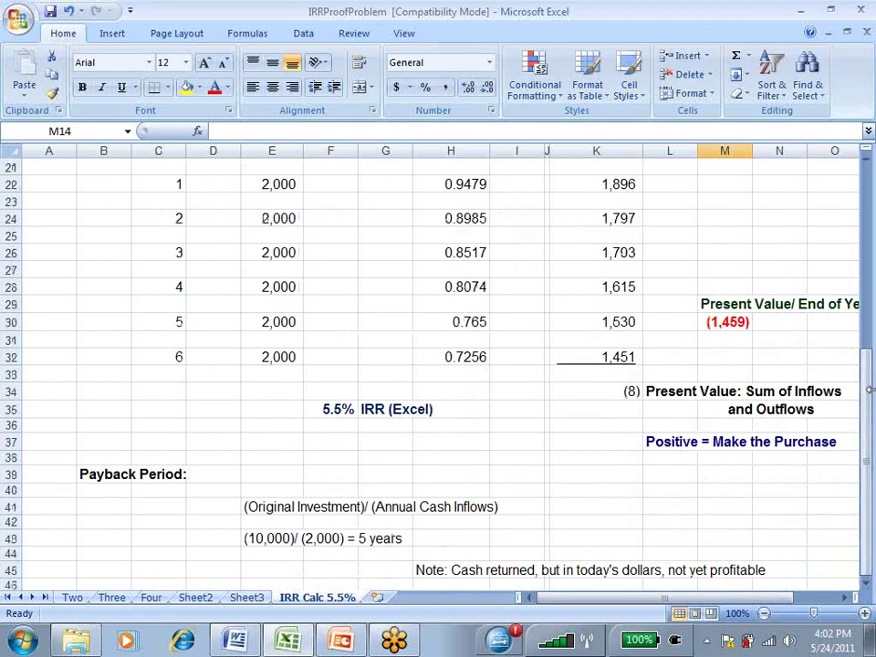
{"action": "left_click", "coordinate": [327, 408]}
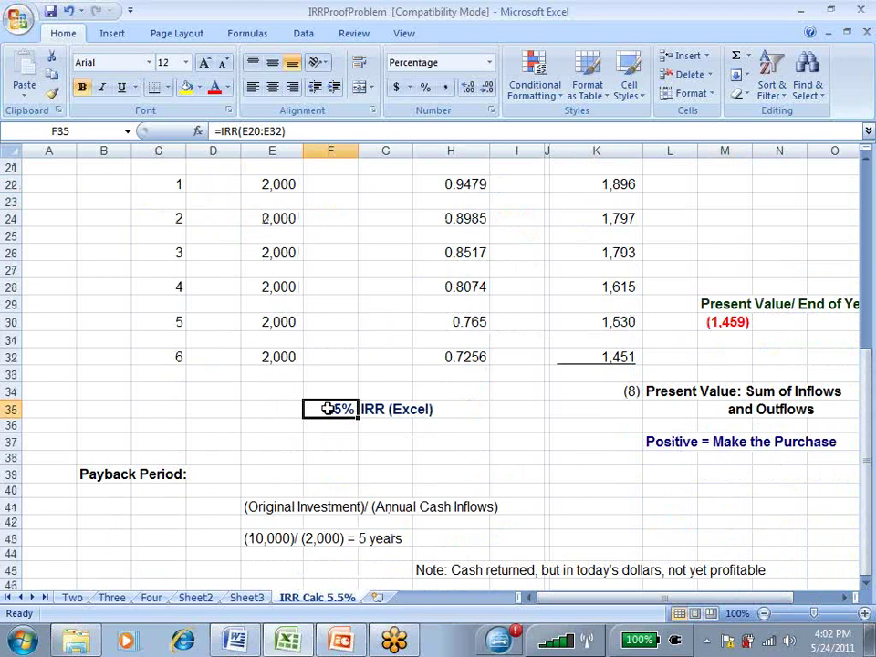
{"action": "left_click", "coordinate": [261, 132]}
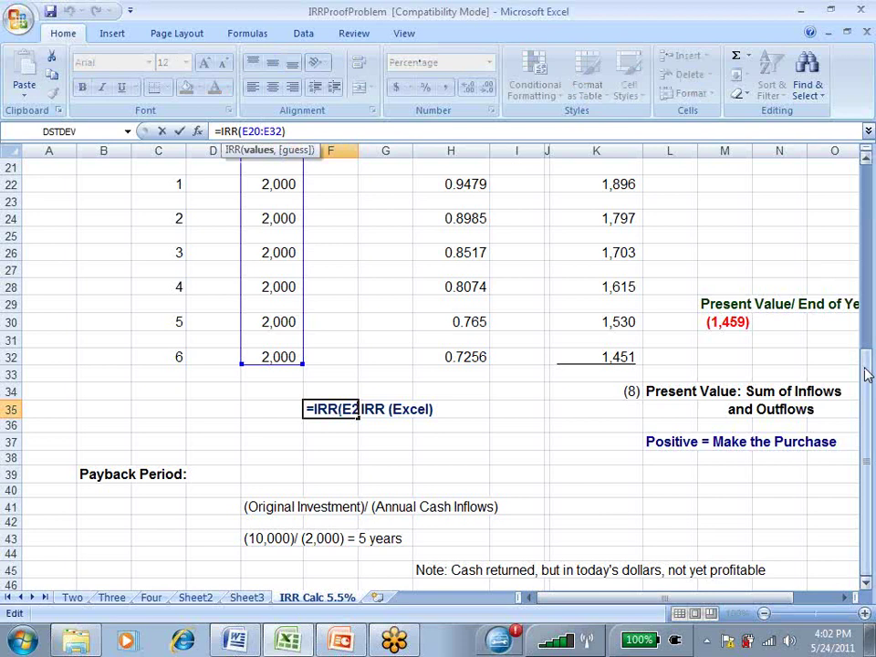
{"action": "left_click_drag", "start_coordinate": [866, 371], "coordinate": [869, 330]}
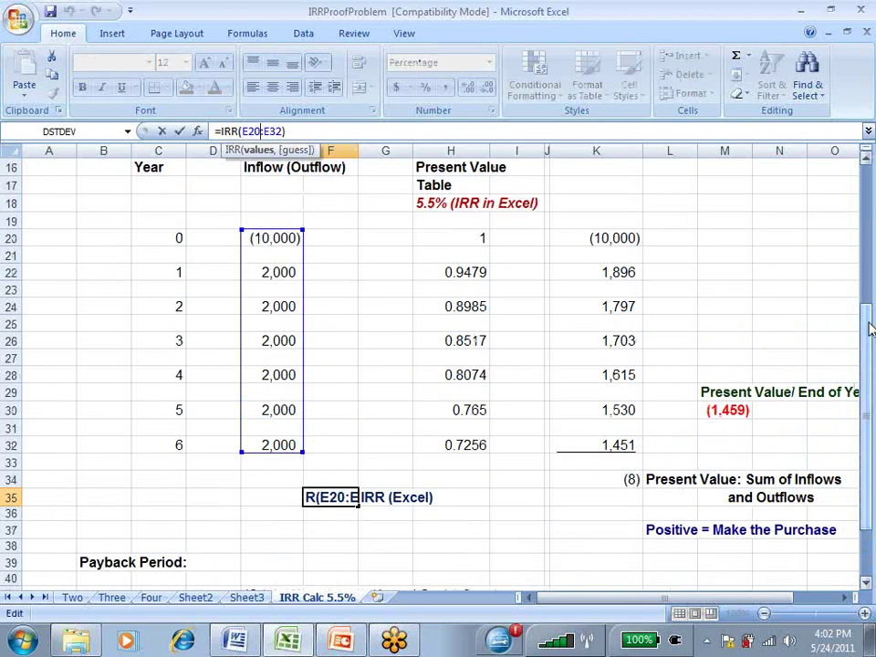
{"action": "key", "text": "Return"}
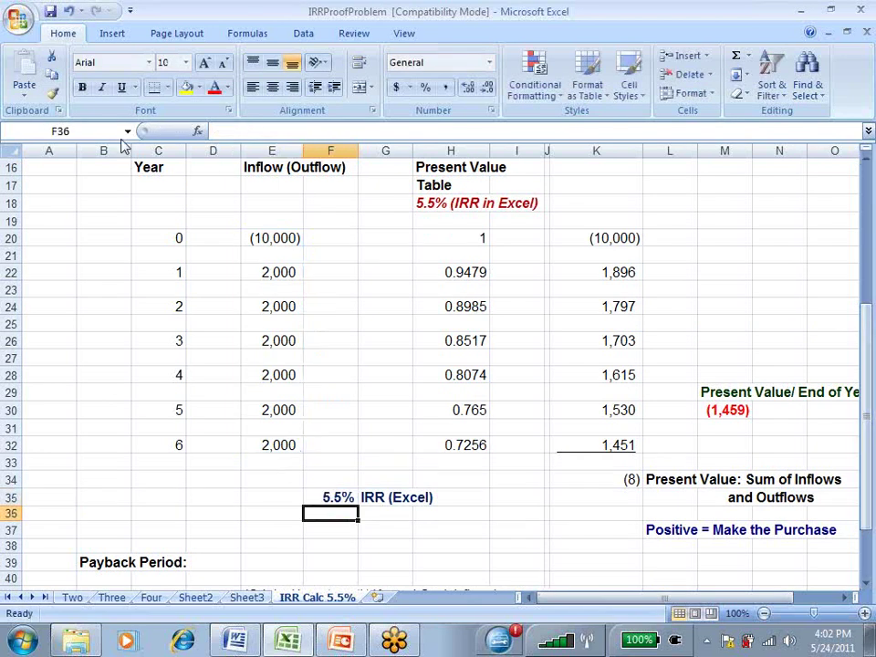
Step: Open the PresentValueFutureValueTables workbook and select the 5.5% Rate heading below the present value table
{"action": "double_click", "coordinate": [15, 20]}
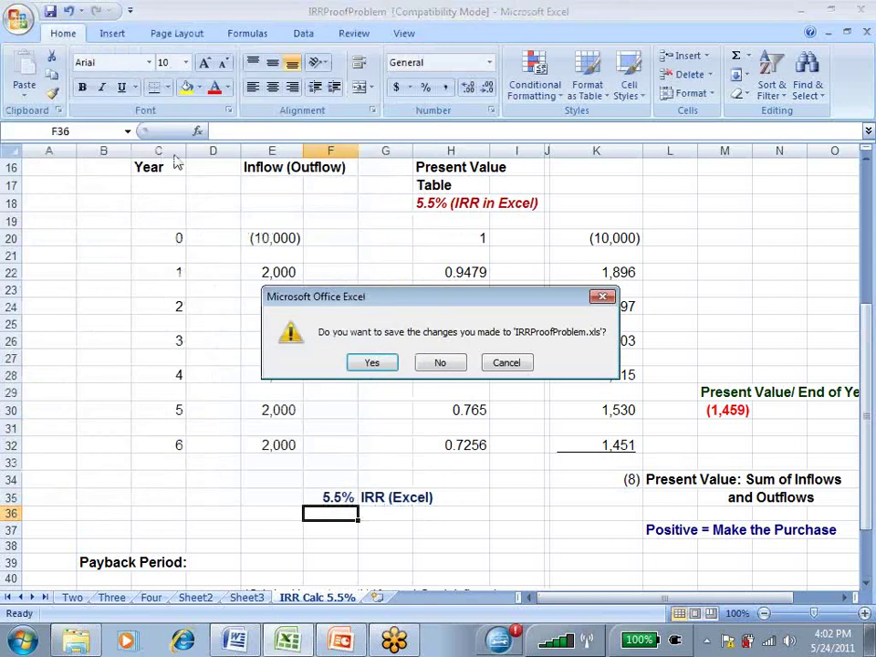
{"action": "left_click", "coordinate": [508, 363]}
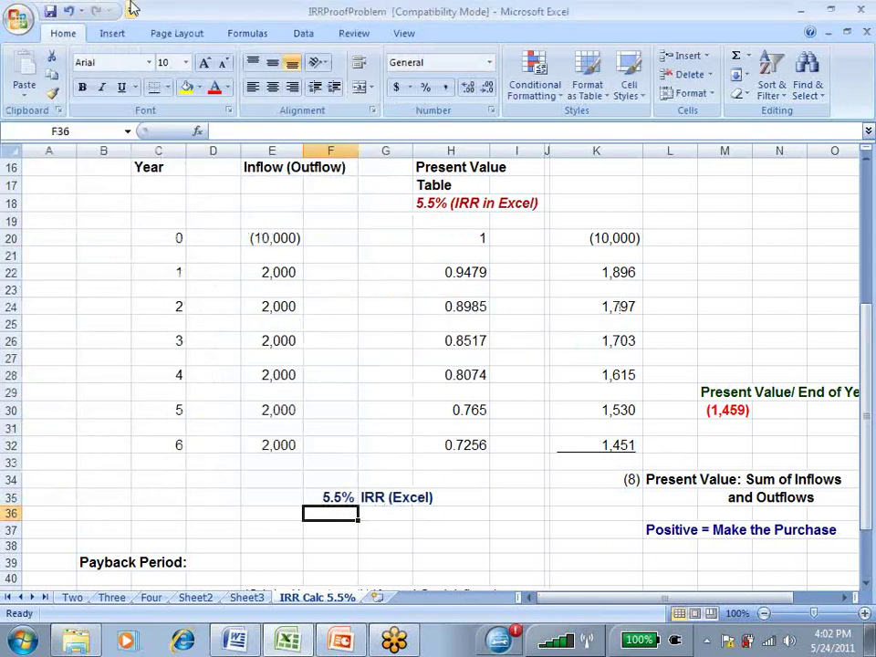
{"action": "left_click", "coordinate": [18, 18]}
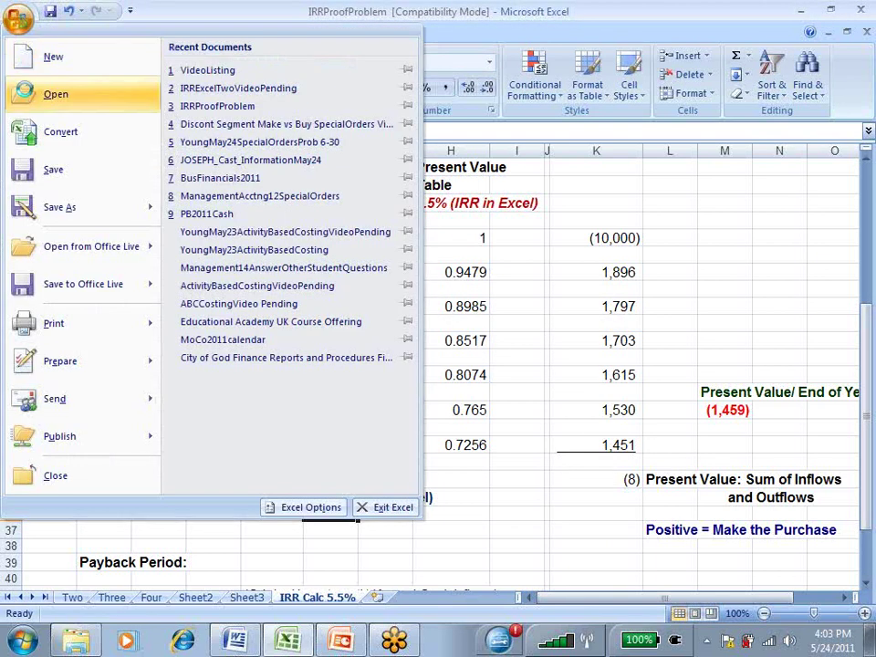
{"action": "left_click", "coordinate": [53, 94]}
{"action": "left_click_drag", "start_coordinate": [585, 258], "coordinate": [583, 427]}
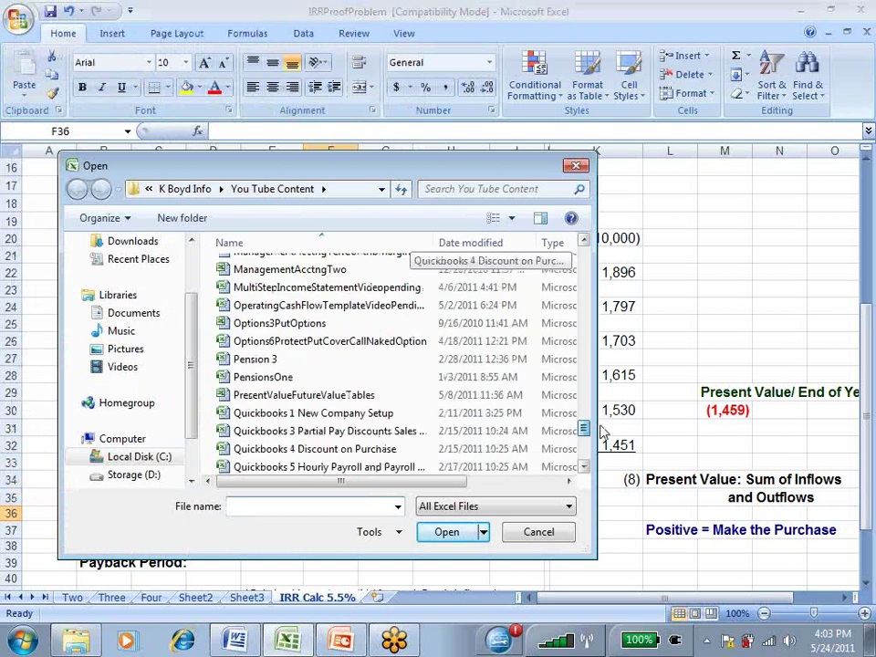
{"action": "double_click", "coordinate": [500, 396]}
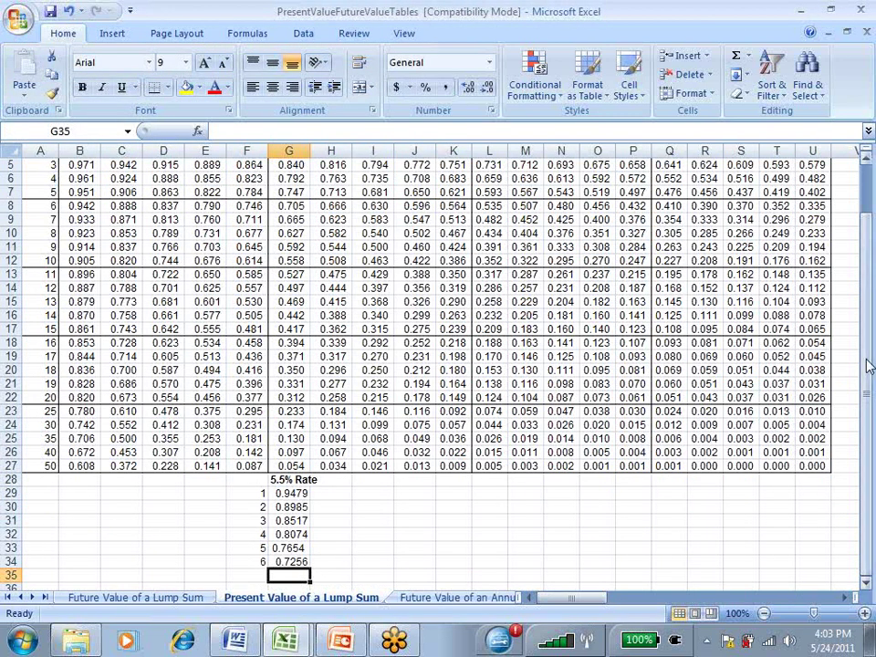
{"action": "left_click", "coordinate": [292, 478]}
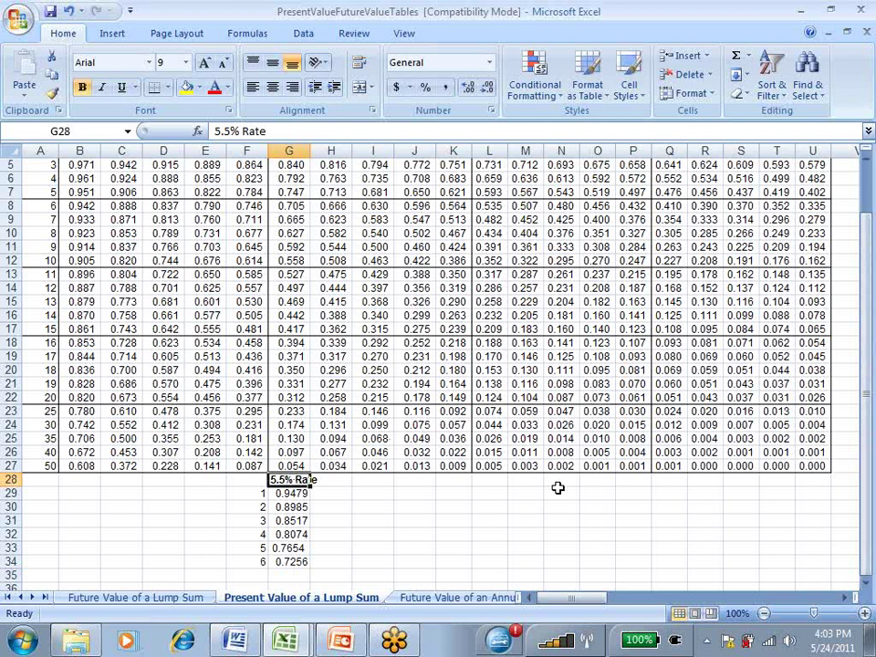
Step: Return to the IRRProofProblem workbook and check the IRR formula in F35 again
{"action": "left_click", "coordinate": [285, 643]}
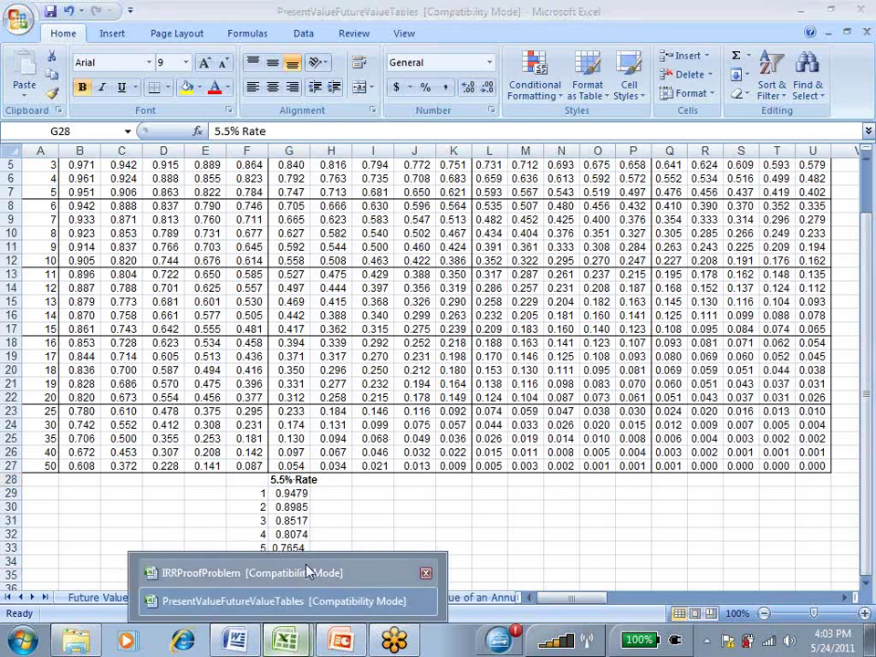
{"action": "left_click", "coordinate": [230, 624]}
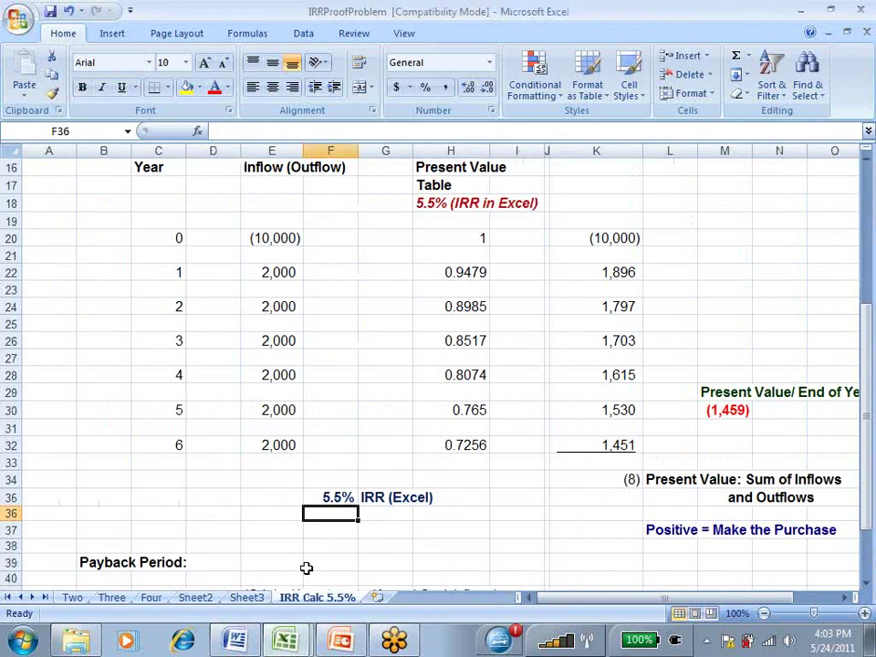
{"action": "left_click", "coordinate": [334, 494]}
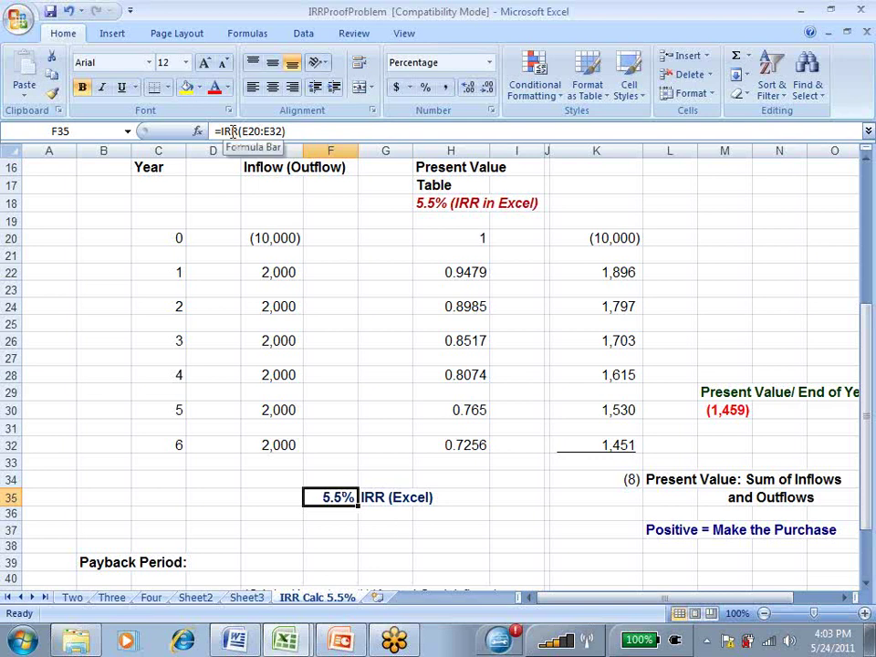
Step: Switch back to the PresentValueFutureValueTables workbook and view the present value table from its title and interest rate headings
{"action": "left_click", "coordinate": [293, 642]}
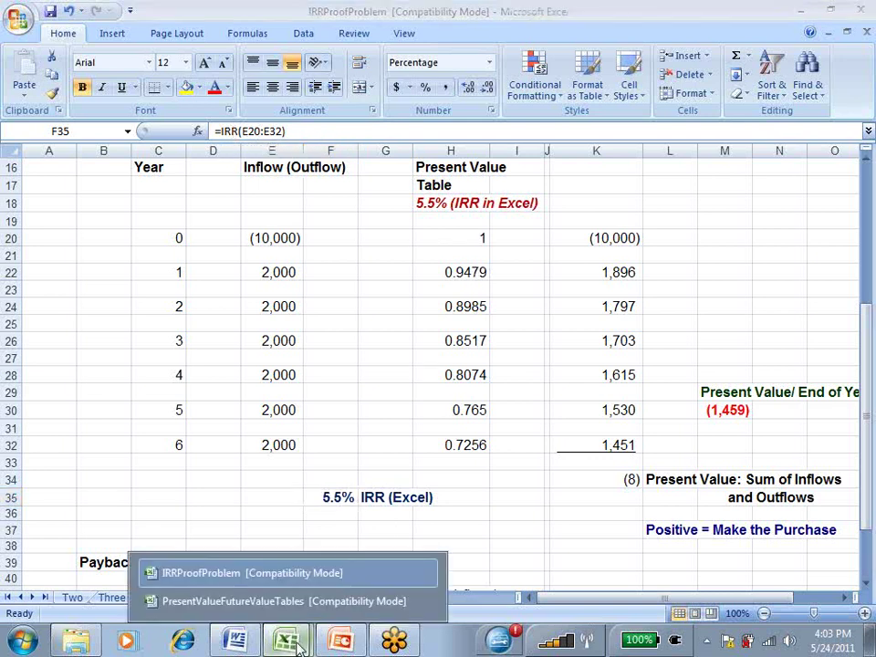
{"action": "left_click", "coordinate": [313, 601]}
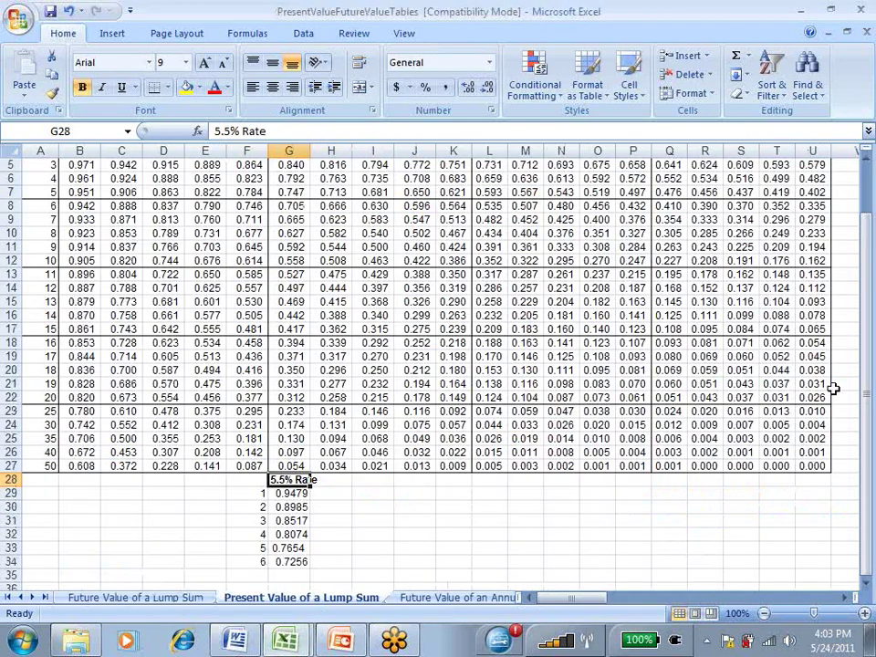
{"action": "left_click_drag", "start_coordinate": [866, 392], "coordinate": [868, 375]}
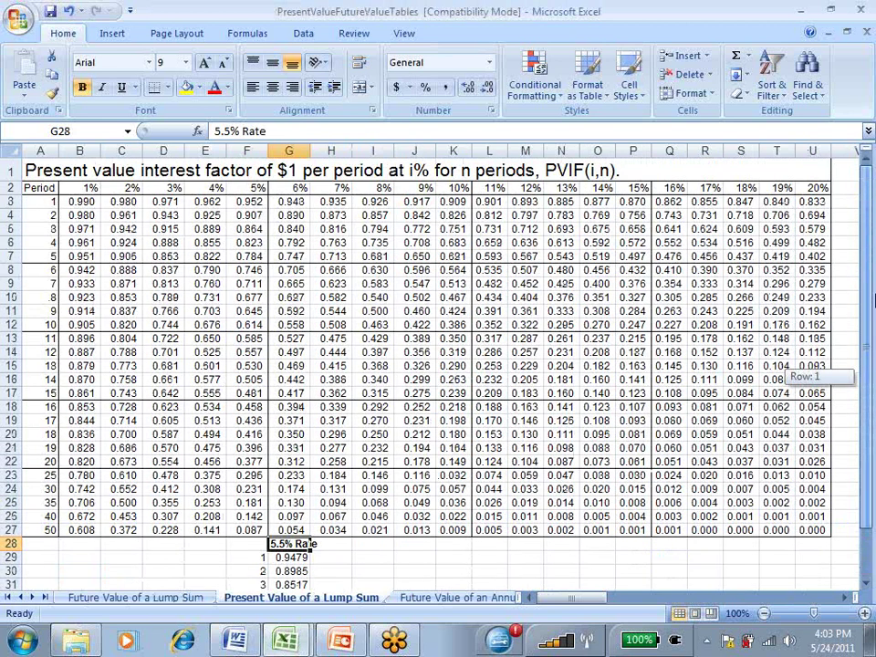
Step: Select the present value table's title, the 5% and 6% rate headings and the period 1 factors beneath them for comparison
{"action": "left_click_drag", "start_coordinate": [874, 297], "coordinate": [874, 297]}
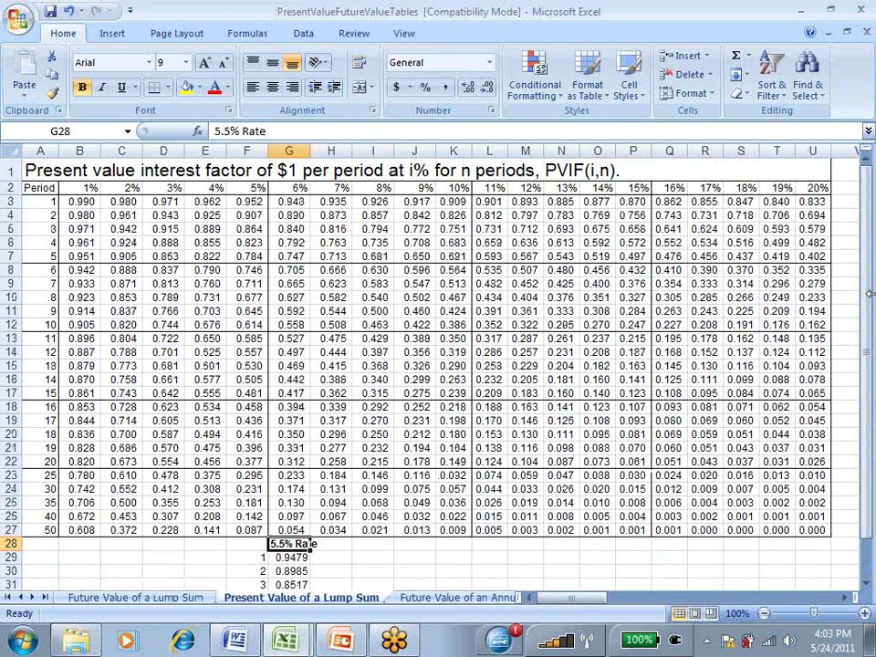
{"action": "left_click", "coordinate": [45, 174]}
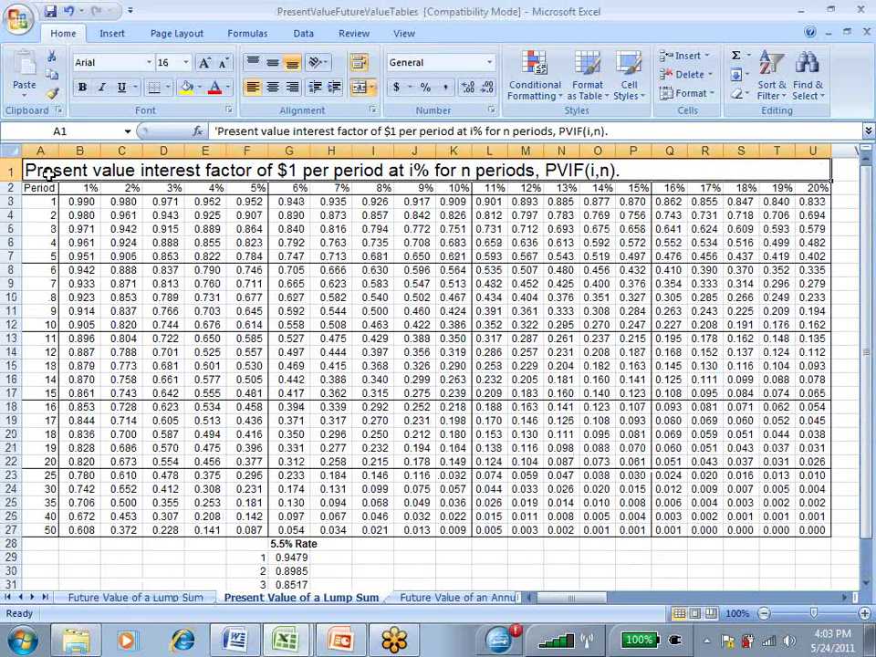
{"action": "left_click", "coordinate": [249, 187]}
{"action": "left_click", "coordinate": [288, 187]}
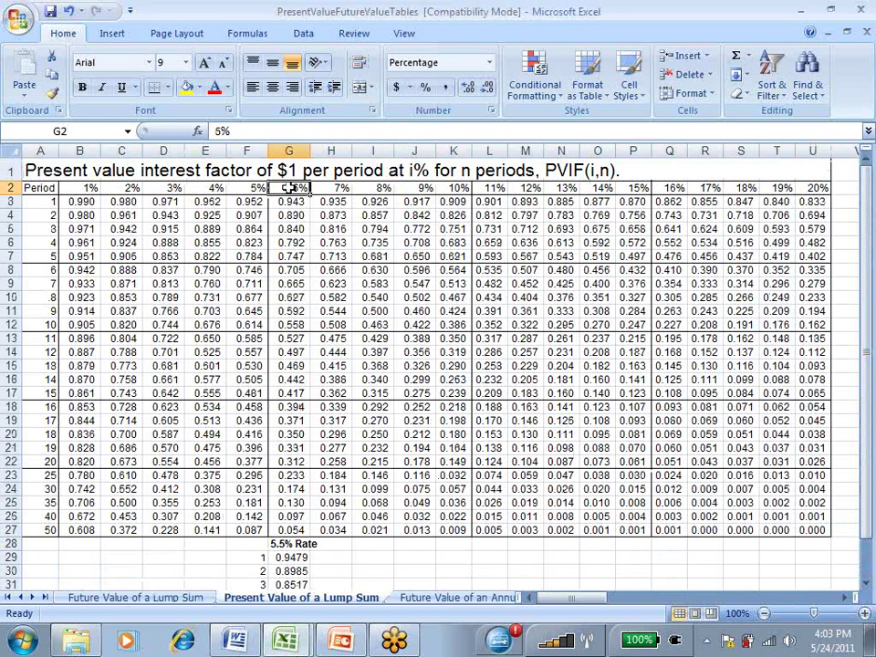
{"action": "left_click", "coordinate": [255, 202]}
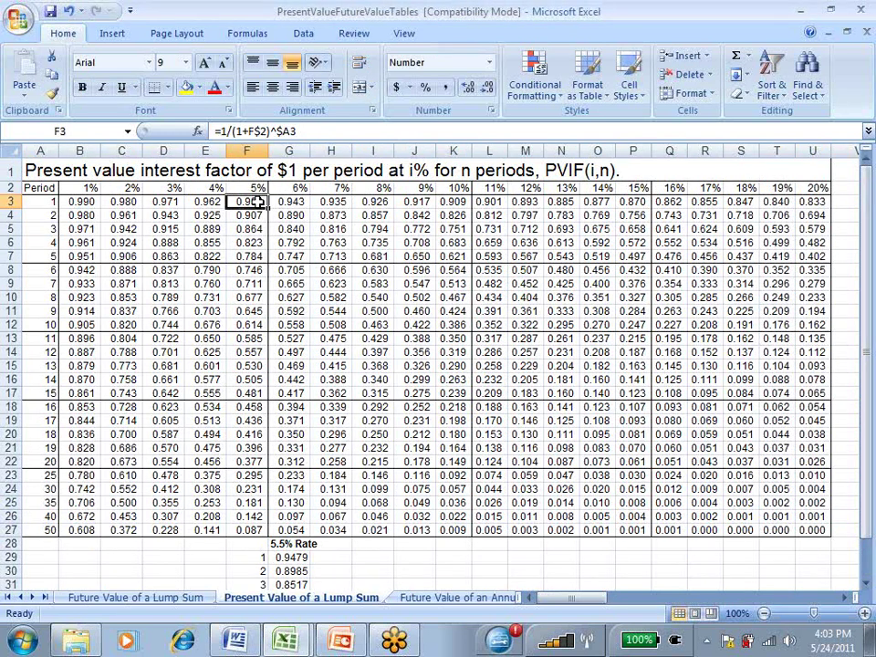
{"action": "left_click", "coordinate": [288, 202]}
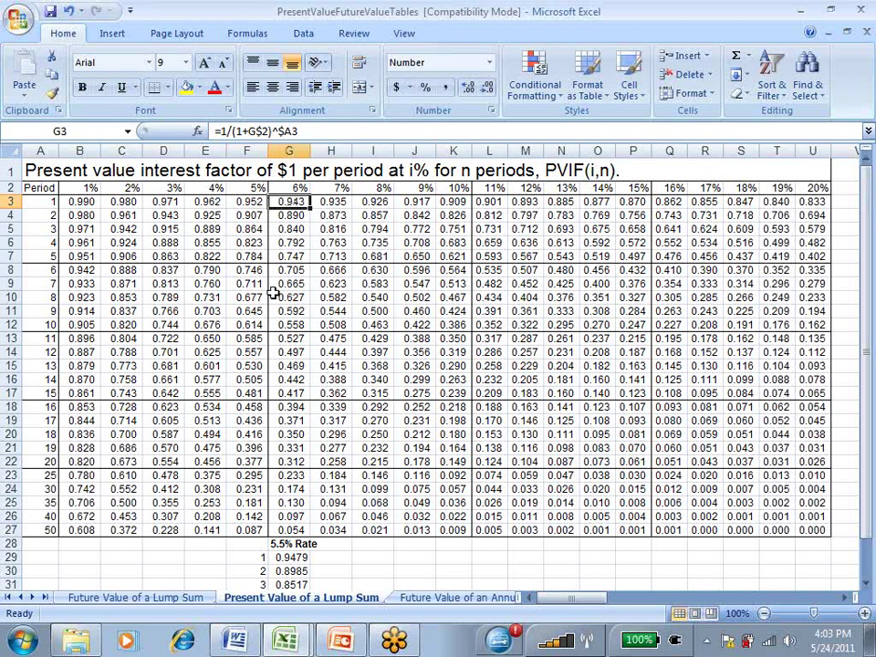
Step: Inspect the period 1 averaging formula in G29 under the 5.5% Rate heading, keep it as it is and reselect the cell
{"action": "left_click", "coordinate": [292, 558]}
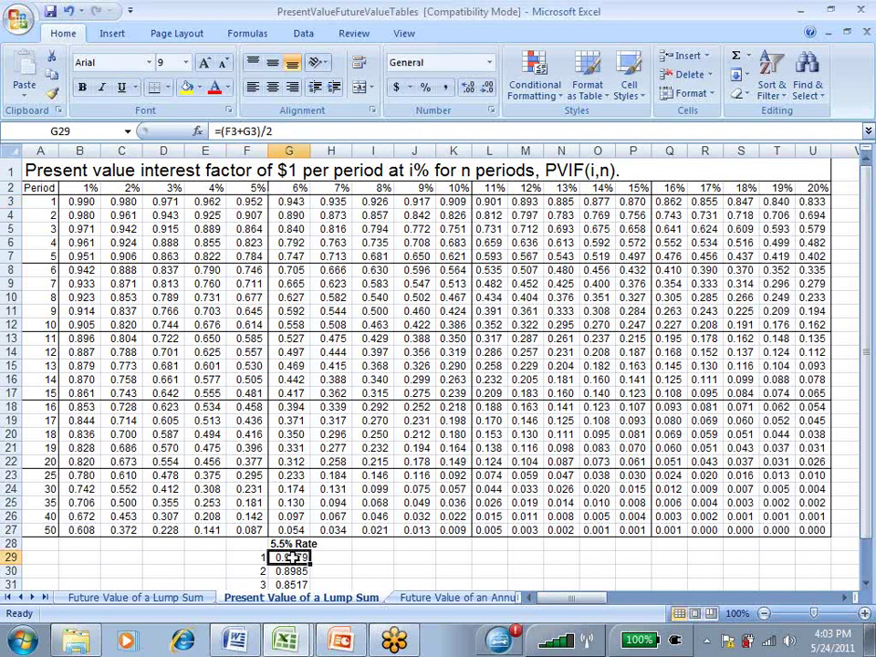
{"action": "left_click", "coordinate": [244, 131]}
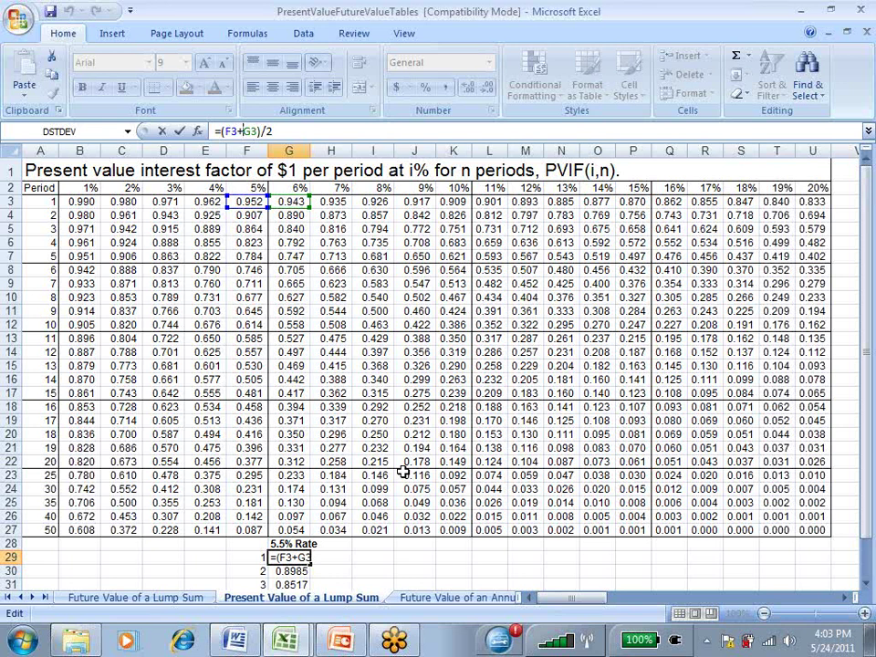
{"action": "key", "text": "Return"}
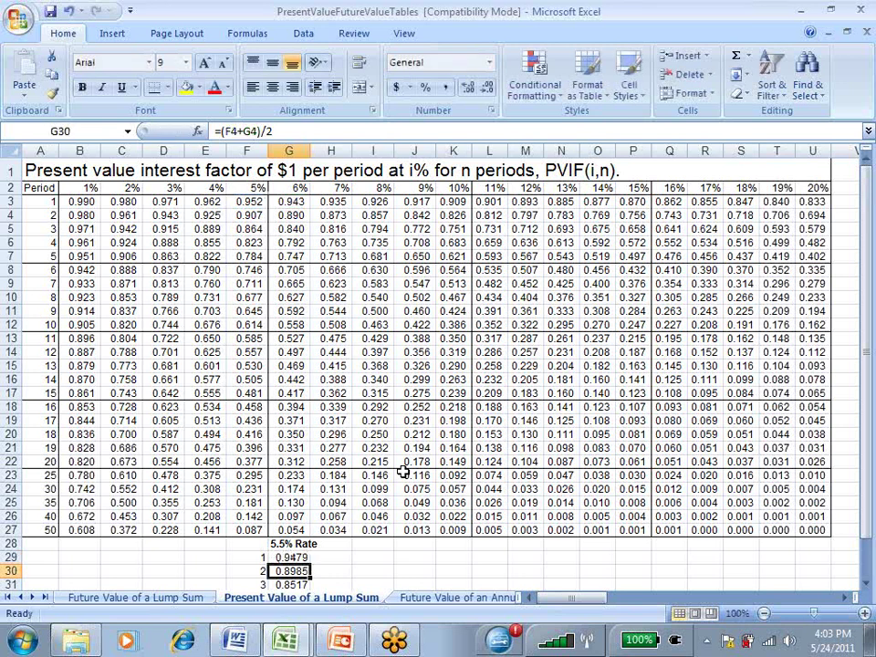
{"action": "left_click", "coordinate": [302, 558]}
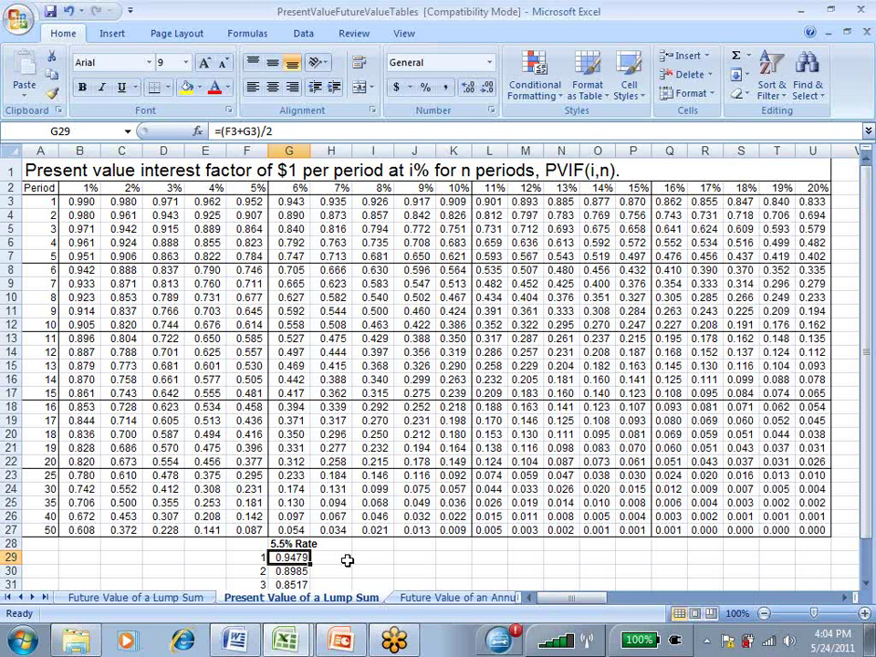
Step: Step down through the 5.5% Rate factors below the table from period 1 to period 6 in G34
{"action": "key", "text": "Down"}
{"action": "key", "text": "Down"}
{"action": "key", "text": "Down"}
{"action": "key", "text": "Down"}
{"action": "key", "text": "Down"}
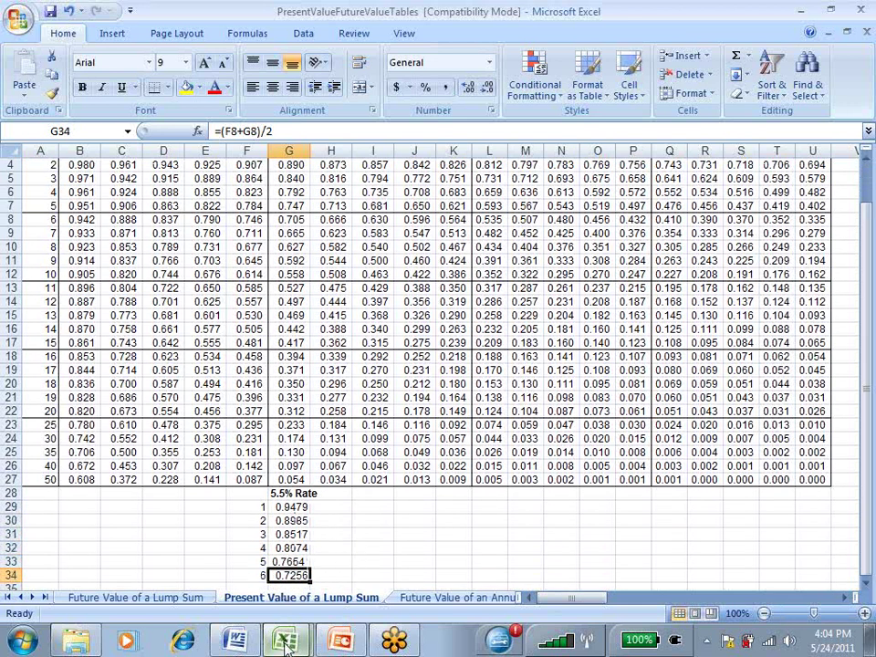
Step: Return to the IRRProofProblem workbook and check the 5.5% column heading in H18, year 0 and its factor, and the year 1 factor
{"action": "mouse_move", "coordinate": [285, 644]}
{"action": "left_click", "coordinate": [313, 572]}
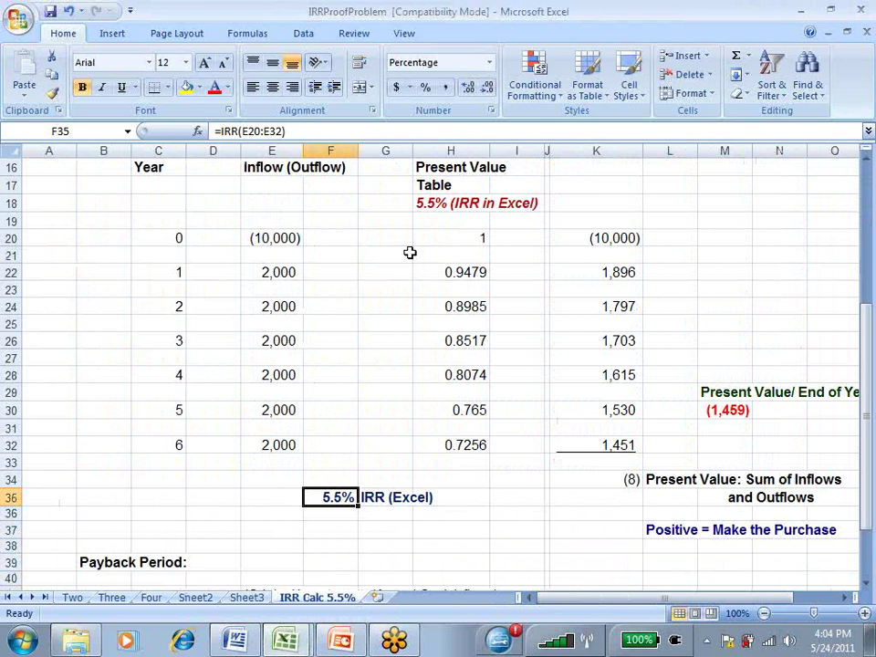
{"action": "left_click", "coordinate": [442, 201]}
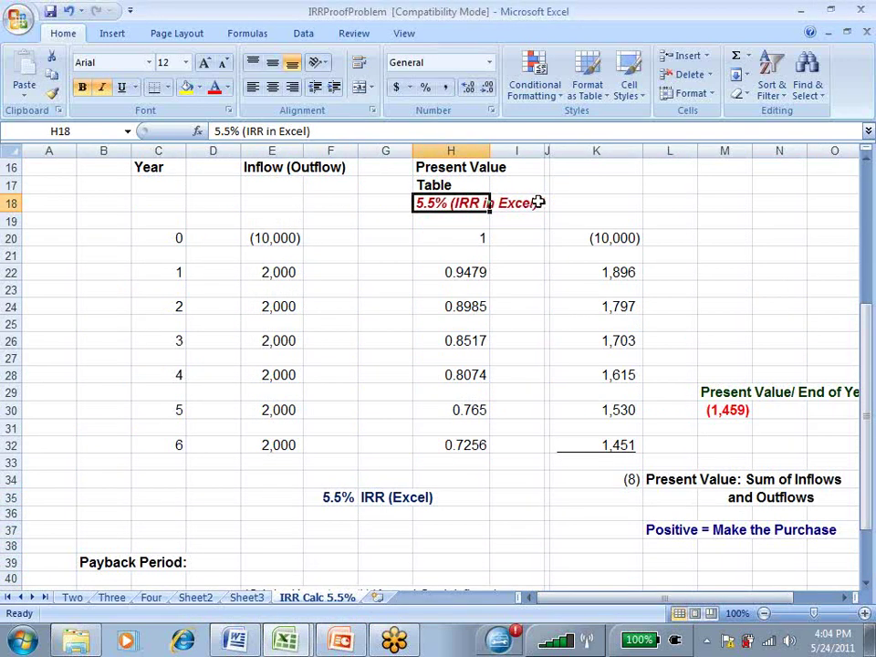
{"action": "left_click", "coordinate": [464, 238]}
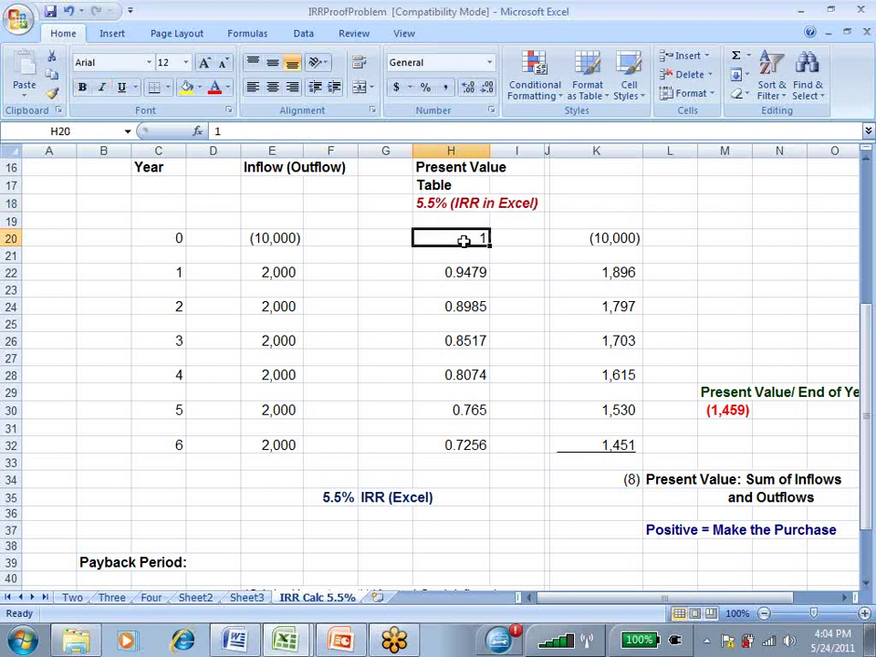
{"action": "left_click", "coordinate": [176, 235]}
{"action": "left_click", "coordinate": [433, 233]}
{"action": "left_click", "coordinate": [456, 279]}
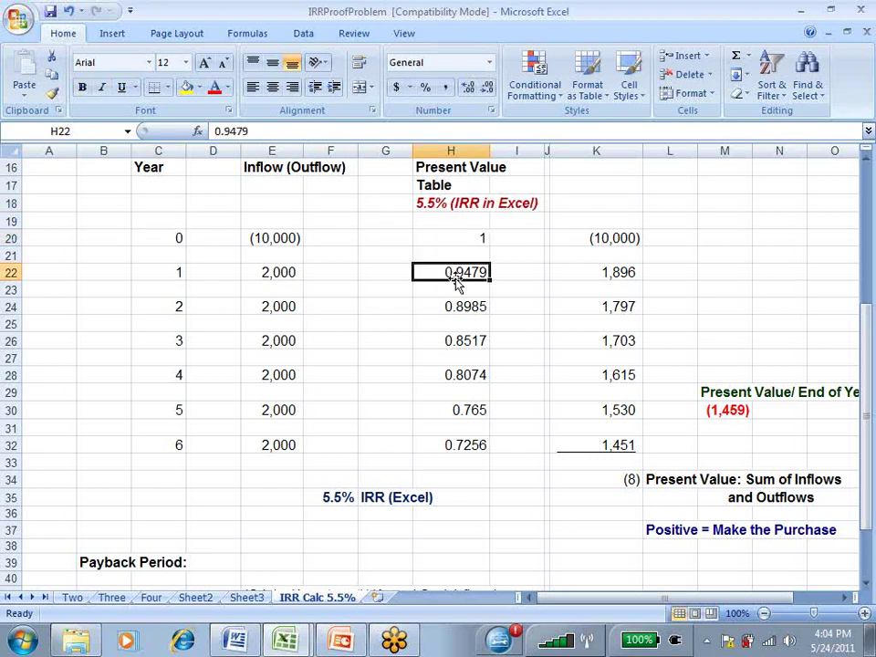
Step: Go down the 5.5% present value factors in column H from year 1 to the year 6 factor in H32
{"action": "key", "text": "Down"}
{"action": "key", "text": "Down"}
{"action": "key", "text": "Down"}
{"action": "key", "text": "Down"}
{"action": "key", "text": "Down"}
{"action": "key", "text": "Down"}
{"action": "key", "text": "Down"}
{"action": "key", "text": "Down"}
{"action": "key", "text": "Down"}
{"action": "key", "text": "Down"}
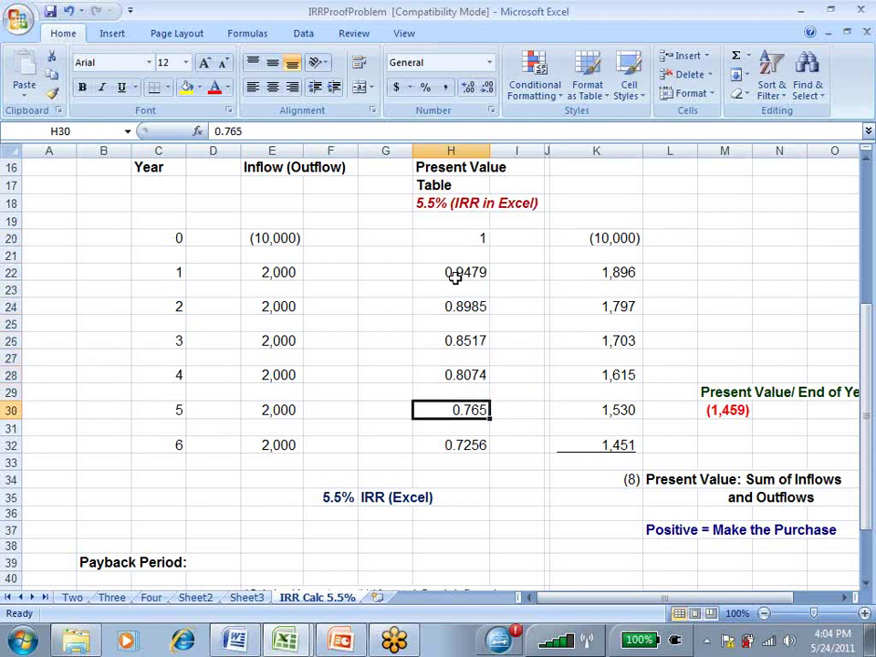
Step: Check the period 6 factor in the PresentValueFutureValueTables workbook and return to the IRRProofProblem workbook
{"action": "left_click", "coordinate": [285, 639]}
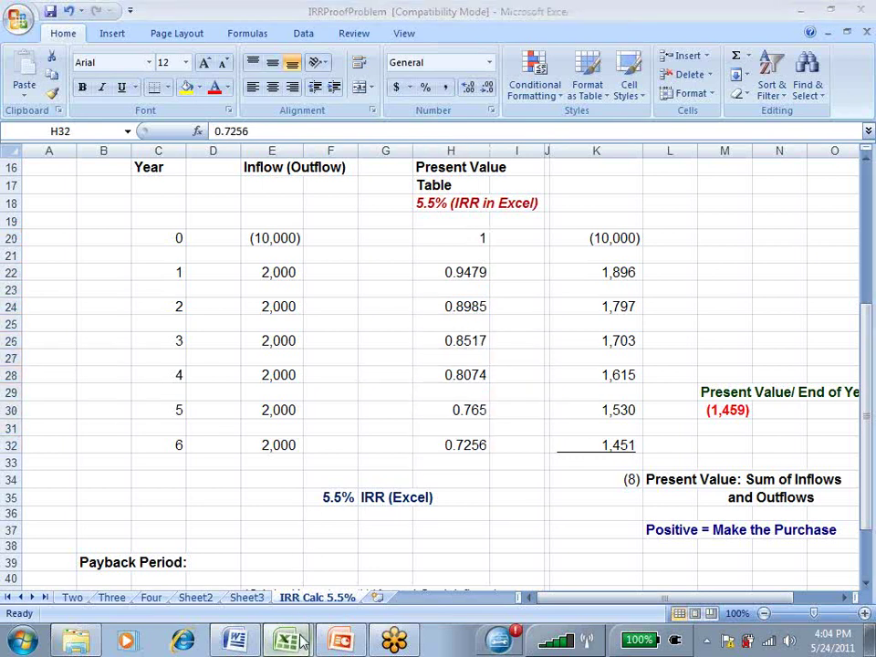
{"action": "left_click", "coordinate": [293, 602]}
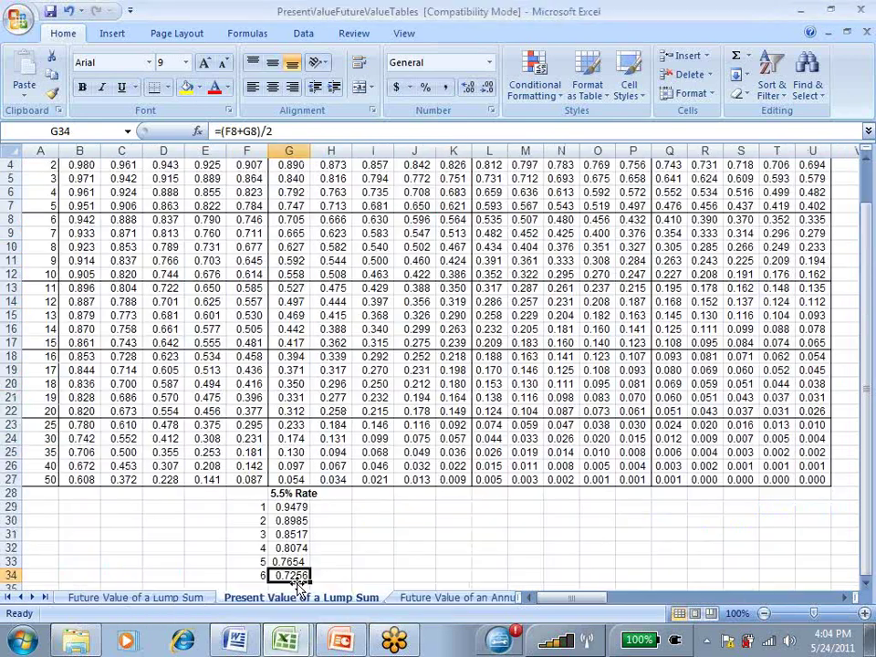
{"action": "left_click", "coordinate": [285, 639]}
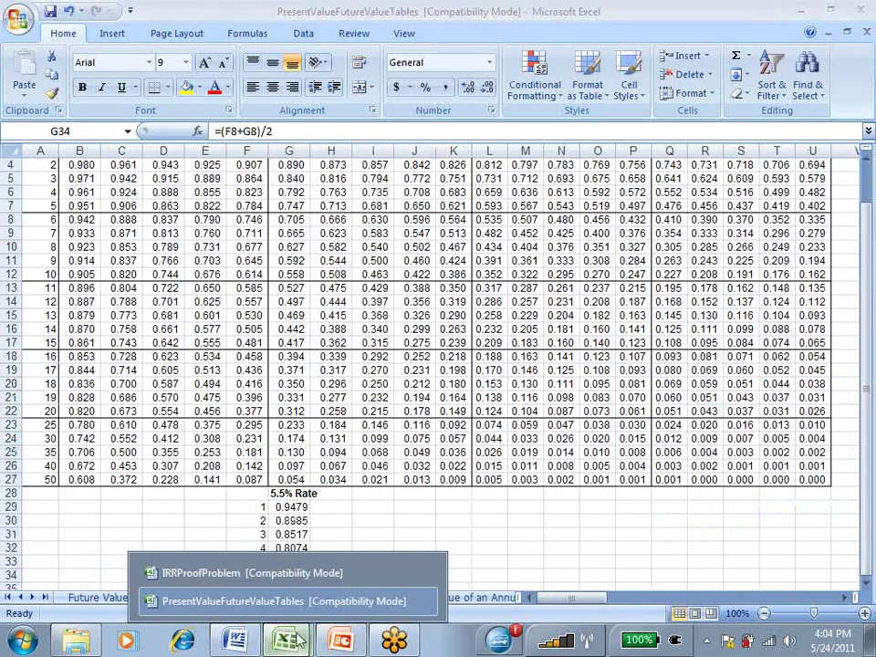
{"action": "left_click", "coordinate": [341, 571]}
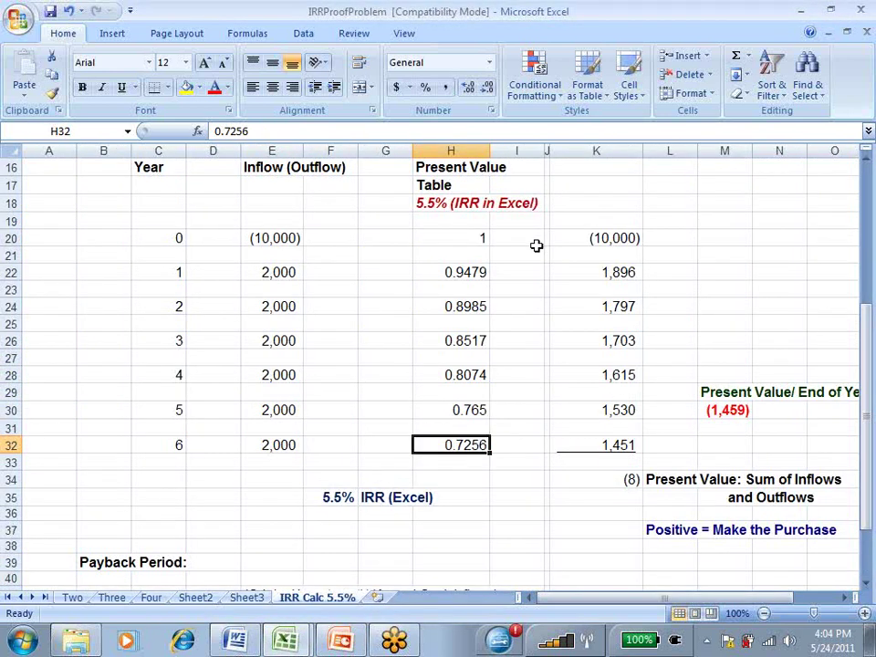
Step: Inspect the year 0 present value formula in K20 and the cells referenced by the year 1 formula in K22, leaving both as they are
{"action": "left_click", "coordinate": [587, 238]}
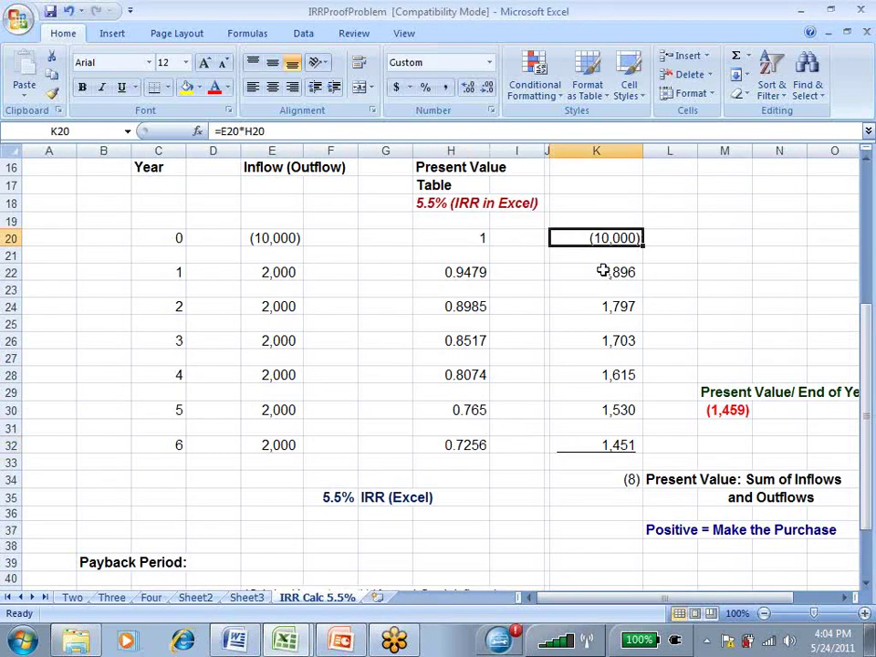
{"action": "left_click", "coordinate": [604, 271]}
{"action": "left_click", "coordinate": [239, 131]}
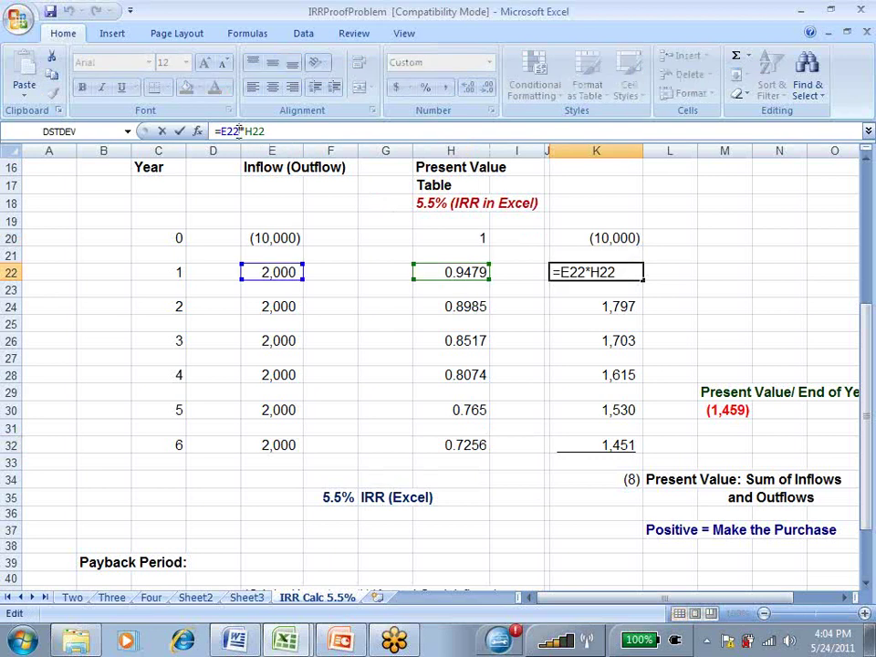
{"action": "key", "text": "Return"}
Step: Move down column K to year 4 and inspect the present value formula in K28, leaving it as it is
{"action": "key", "text": "Down"}
{"action": "key", "text": "Down"}
{"action": "key", "text": "Down"}
{"action": "key", "text": "Down"}
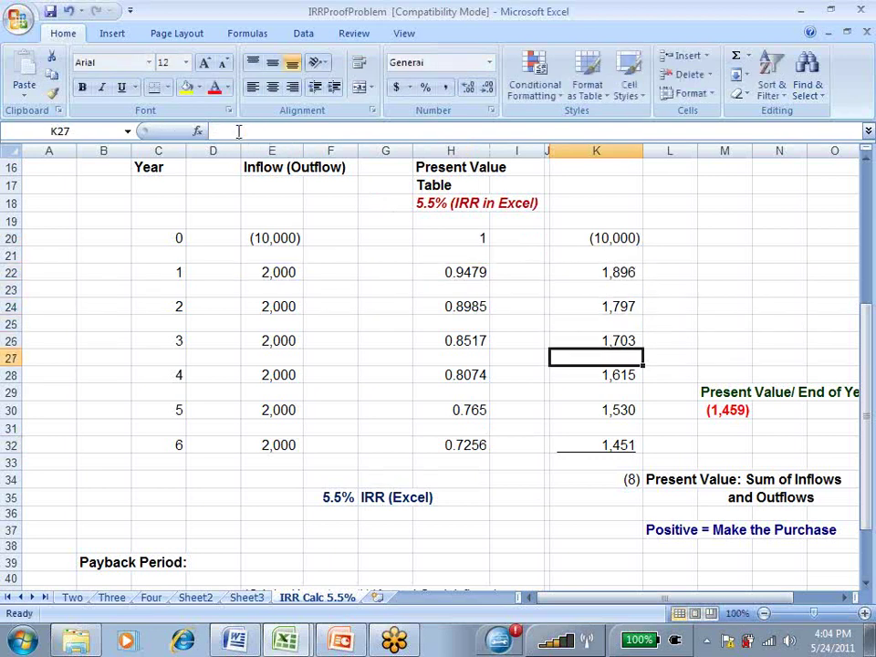
{"action": "key", "text": "Down"}
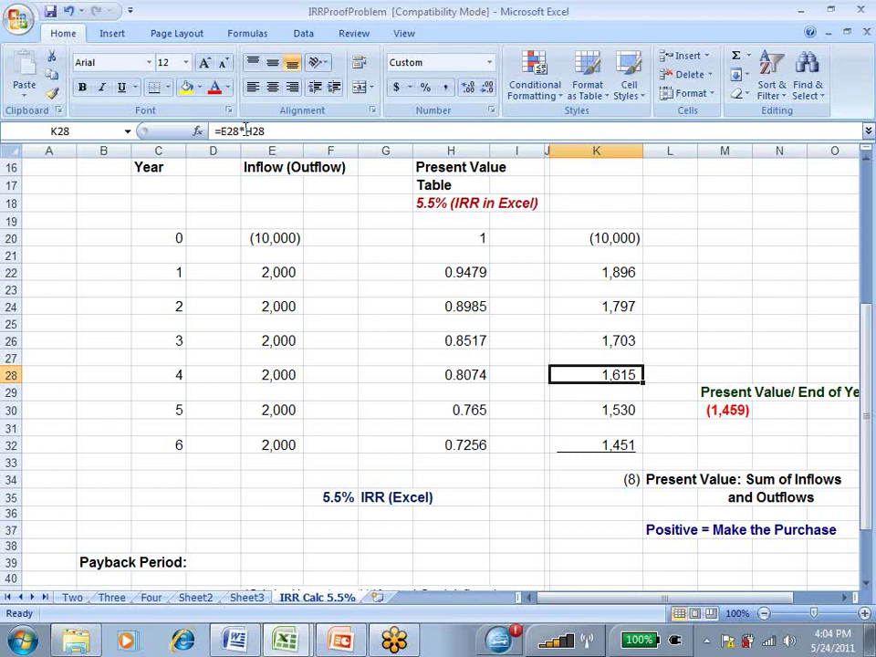
{"action": "left_click", "coordinate": [245, 130]}
{"action": "key", "text": "Return"}
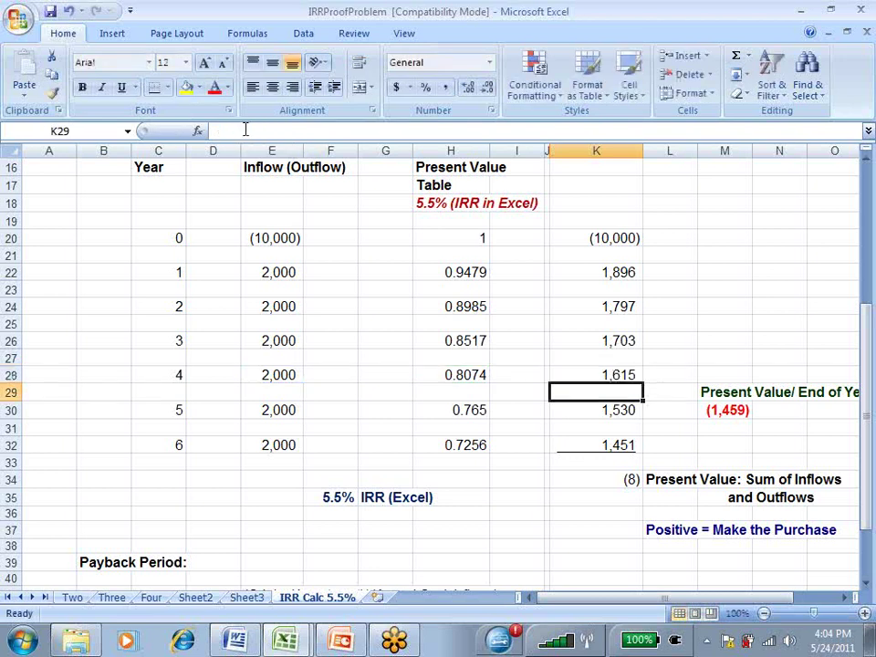
Step: Examine the present values in K20:K32, their SUM formula in K34, and the IRR definition note in K12, leaving all as they are
{"action": "left_click_drag", "start_coordinate": [576, 236], "coordinate": [579, 443]}
{"action": "left_click", "coordinate": [602, 475]}
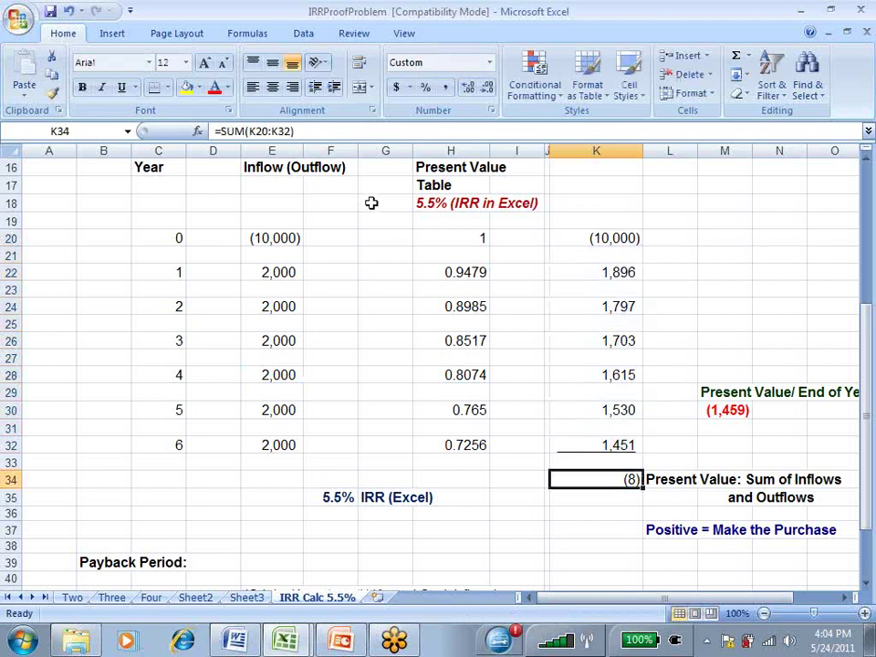
{"action": "left_click", "coordinate": [272, 131]}
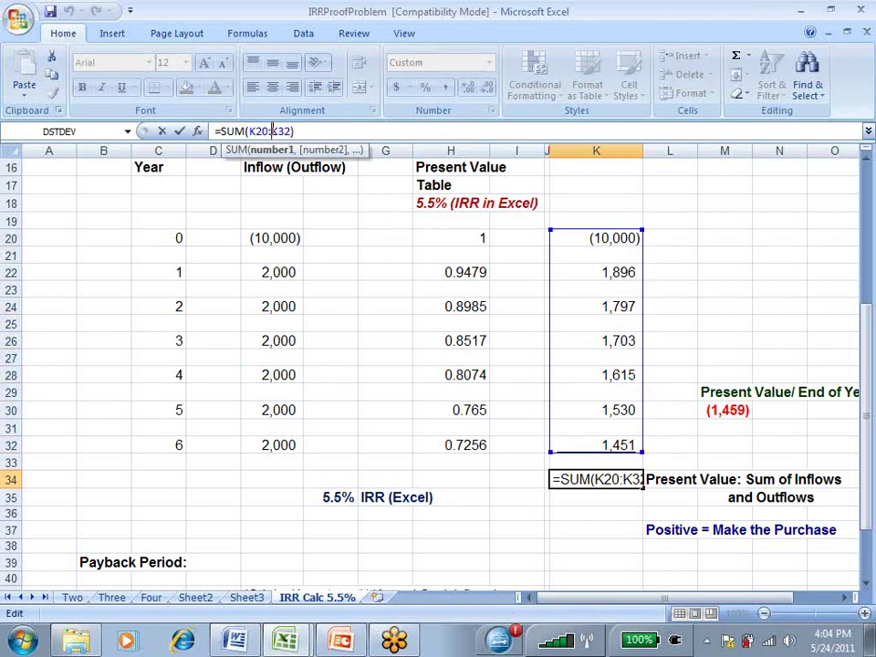
{"action": "key", "text": "Return"}
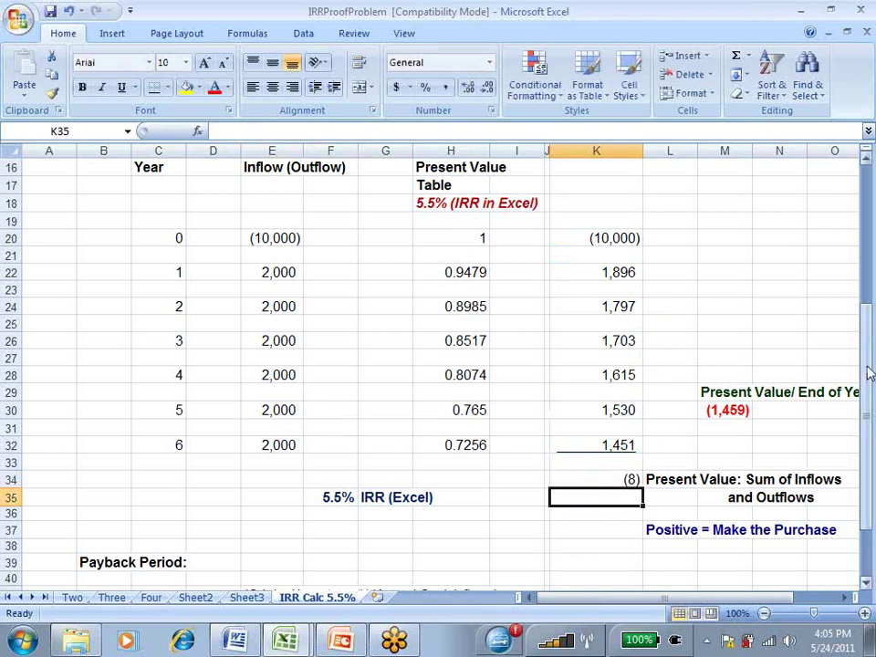
{"action": "left_click_drag", "start_coordinate": [868, 372], "coordinate": [824, 284]}
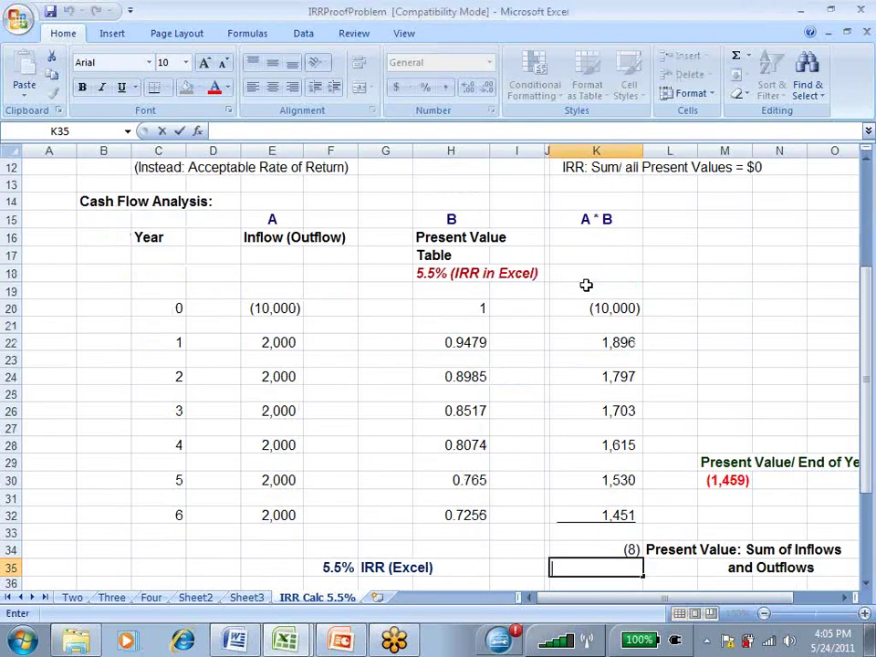
{"action": "left_click", "coordinate": [580, 169]}
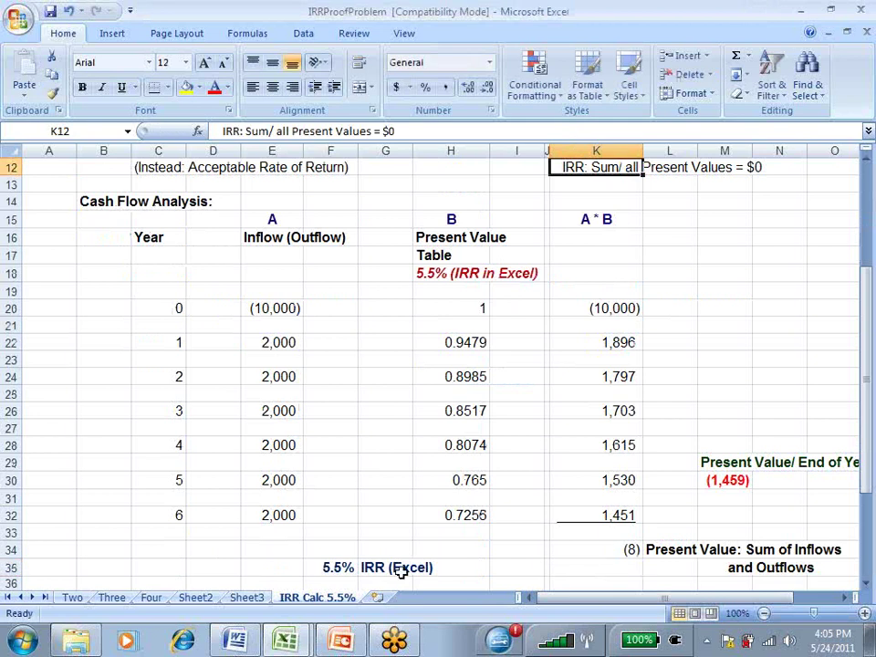
Step: Switch to the CapitalBudgetingFive presentation in PowerPoint and show the closing "End of Part Six" slide
{"action": "left_click", "coordinate": [355, 643]}
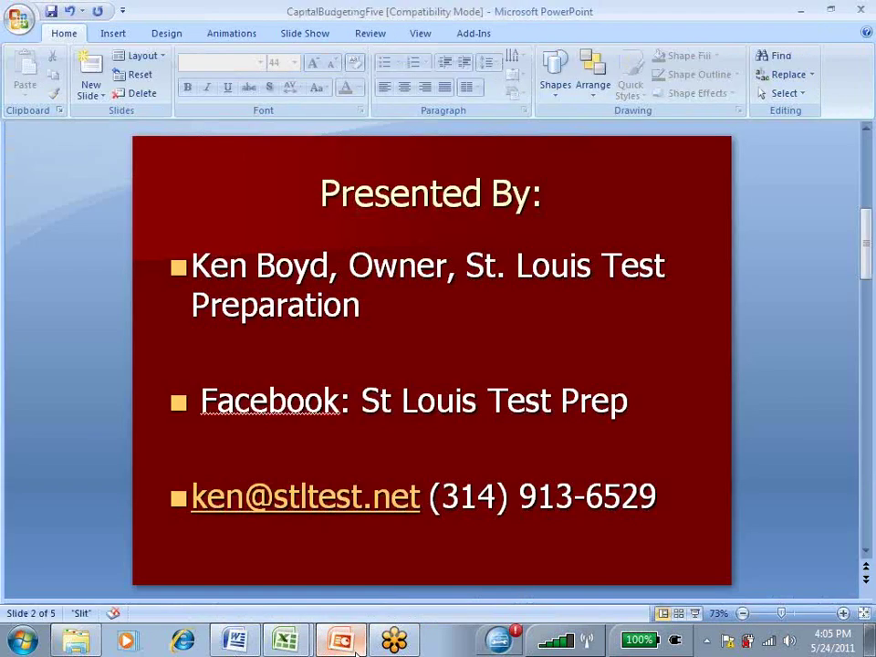
{"action": "scroll", "coordinate": [205, 328], "scroll_direction": "down", "scroll_amount": 3}
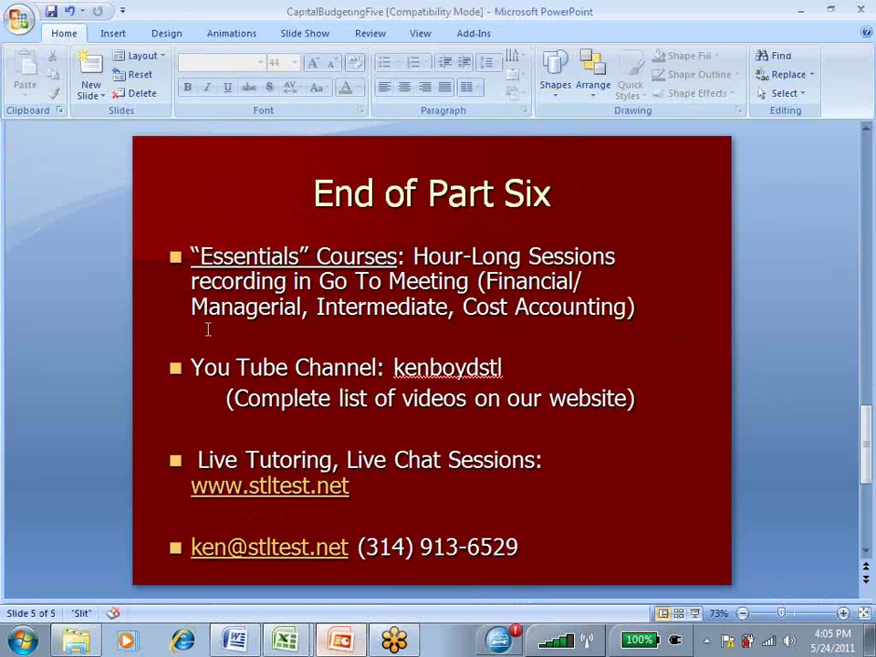